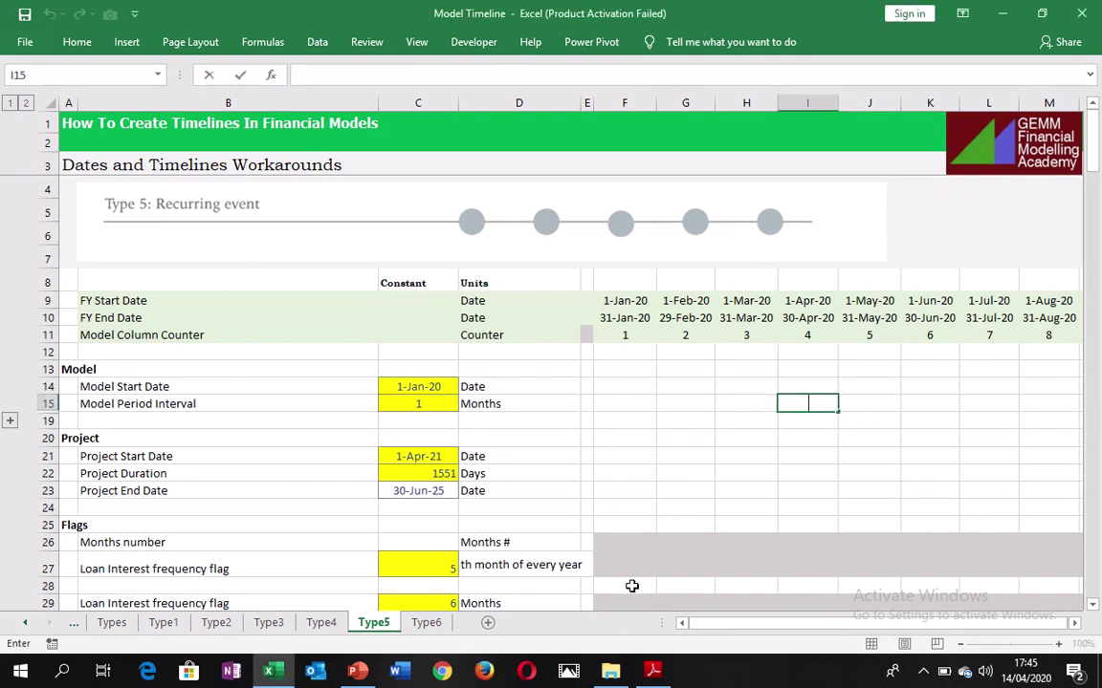
# Examine the Flags section and the first Loan Interest frequency flag row, from its label to its first timeline cell.
pyautogui.press('Down')
pyautogui.press('Down')
pyautogui.press('Down')
pyautogui.press('Down')
pyautogui.press('Down')
pyautogui.press('Down')
pyautogui.press('Down')
pyautogui.press('Down')
pyautogui.press('Down')
pyautogui.press('Down')
pyautogui.press('Down')
pyautogui.press('Down')
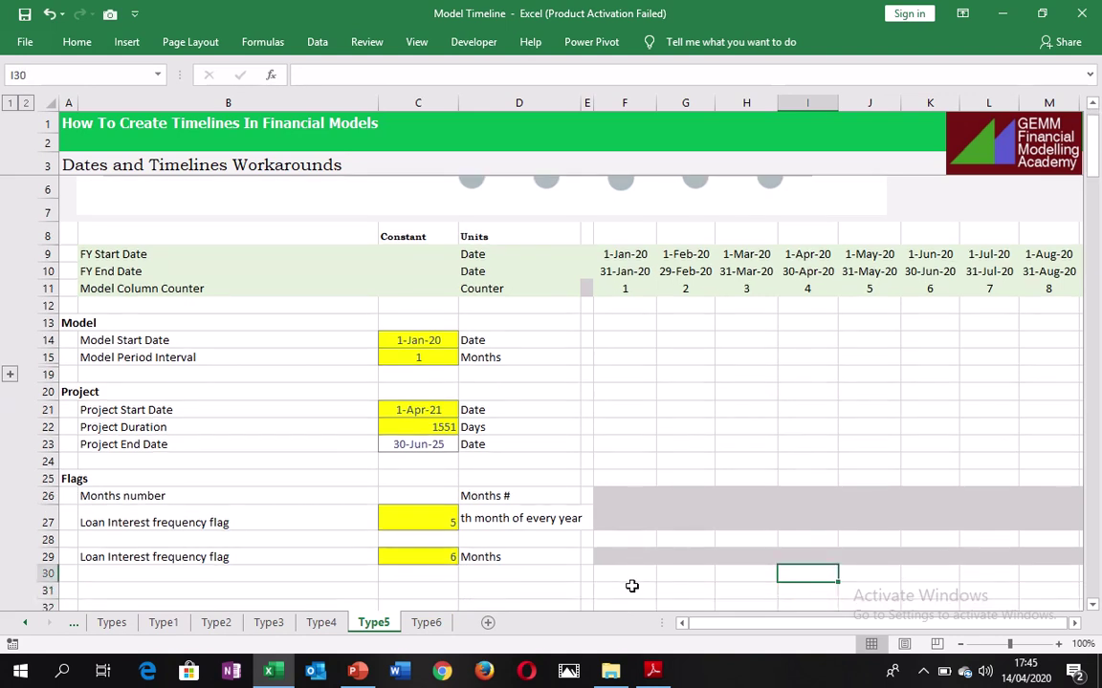
pyautogui.press('Up')
pyautogui.press('Up')
pyautogui.press('Up')
pyautogui.press('Left')
pyautogui.press('Left')
pyautogui.press('Left')
pyautogui.press('Left')
pyautogui.press('Left')
pyautogui.press('Left')
pyautogui.press('Left')
pyautogui.press('Left')
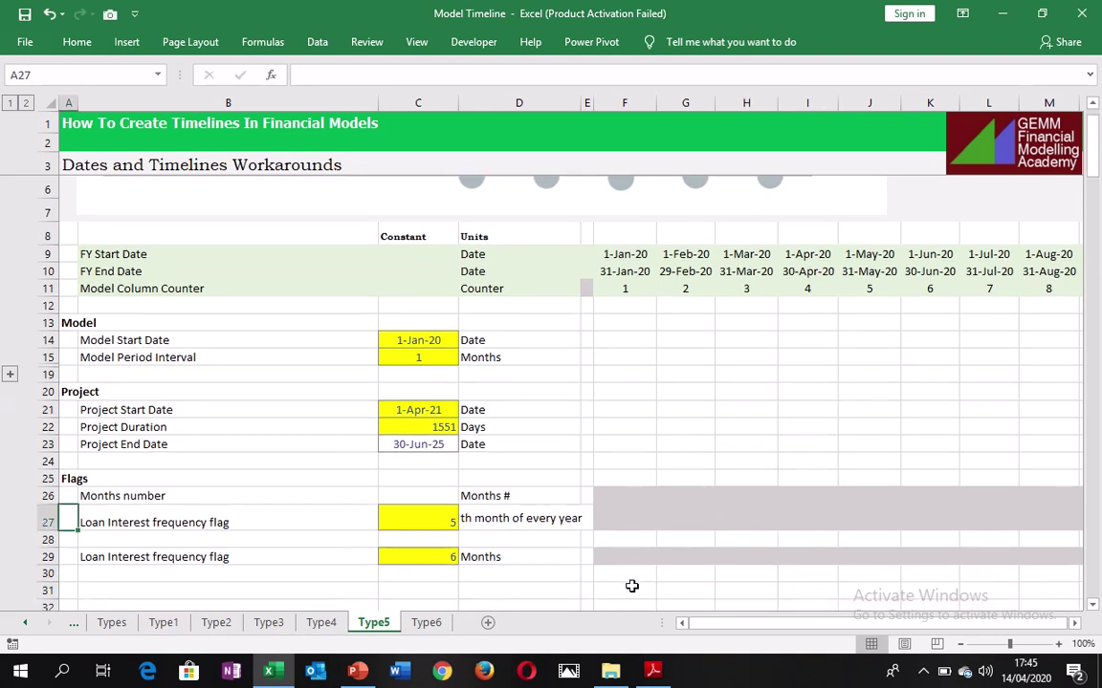
pyautogui.press('Right')
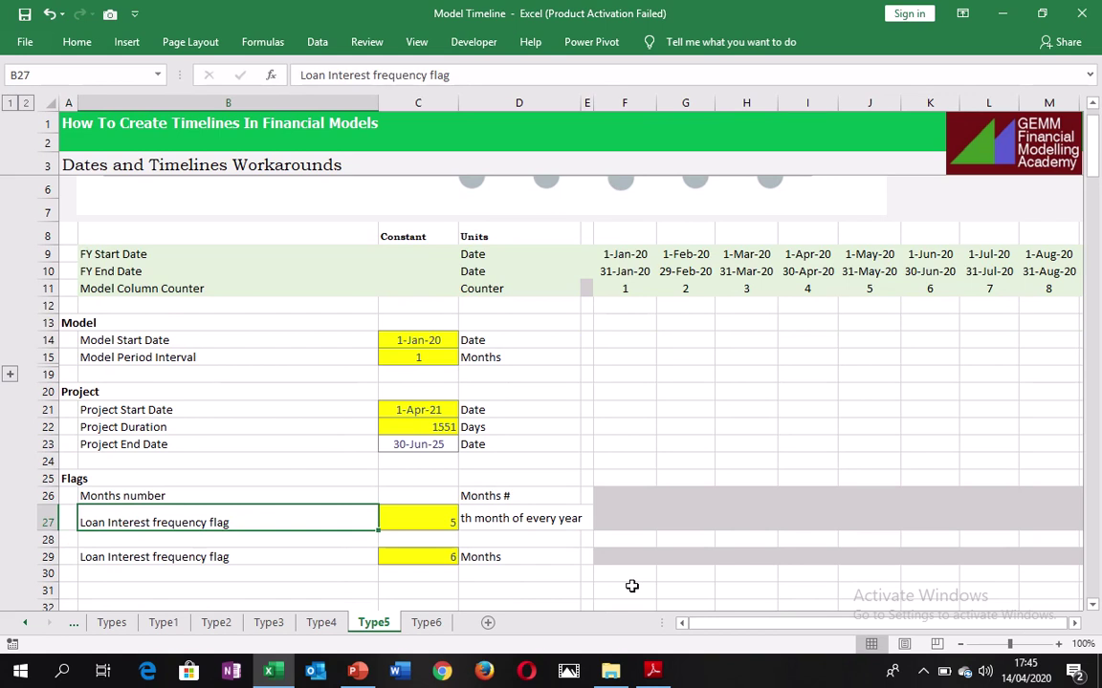
pyautogui.press('Right')
pyautogui.press('Right')
pyautogui.press('Right')
pyautogui.press('Right')
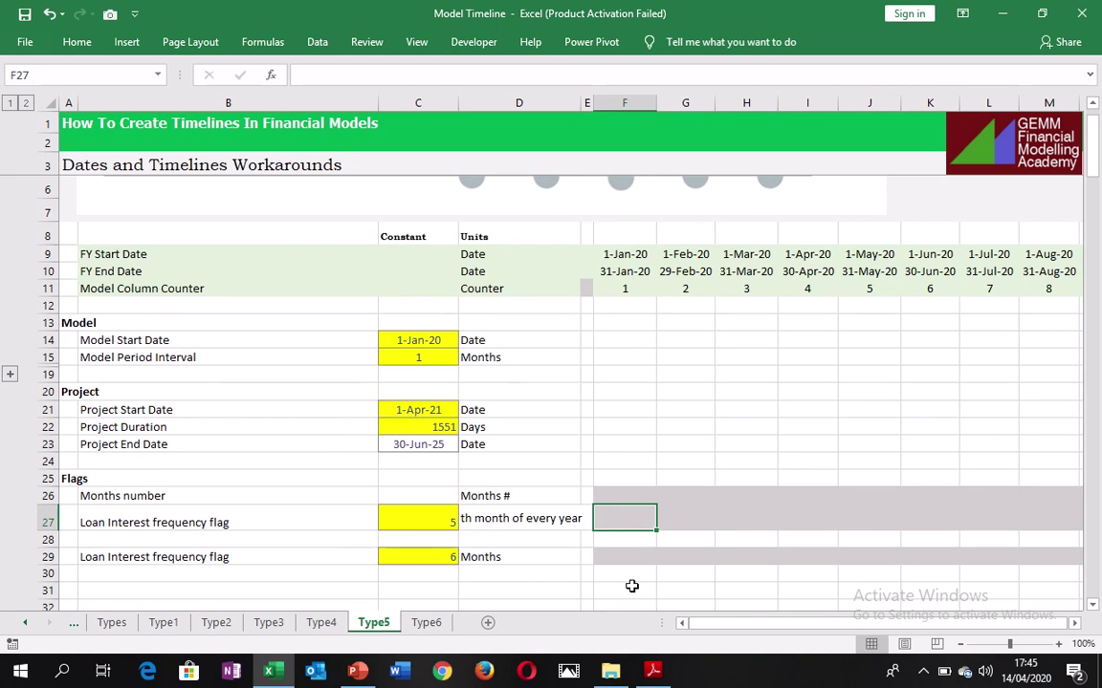
# Examine the frequency inputs and unit labels of the flag rows, including the ordinal text formula in D27.
pyautogui.press('Up')
pyautogui.press('Left')
pyautogui.press('Left')
pyautogui.press('Left')
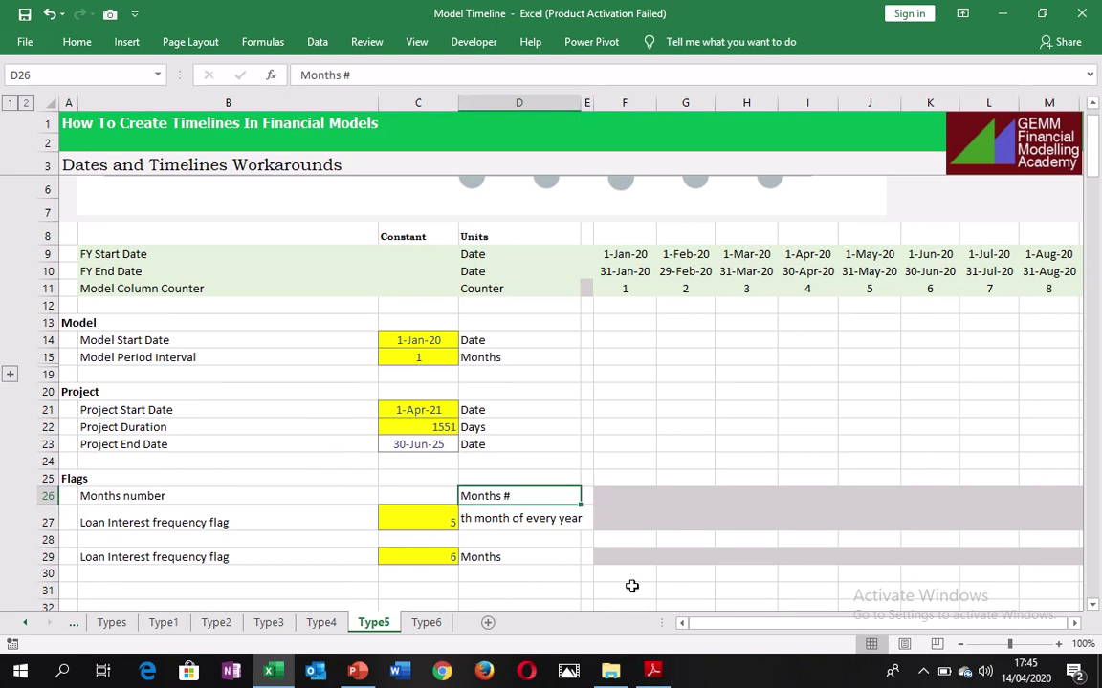
pyautogui.press('Down')
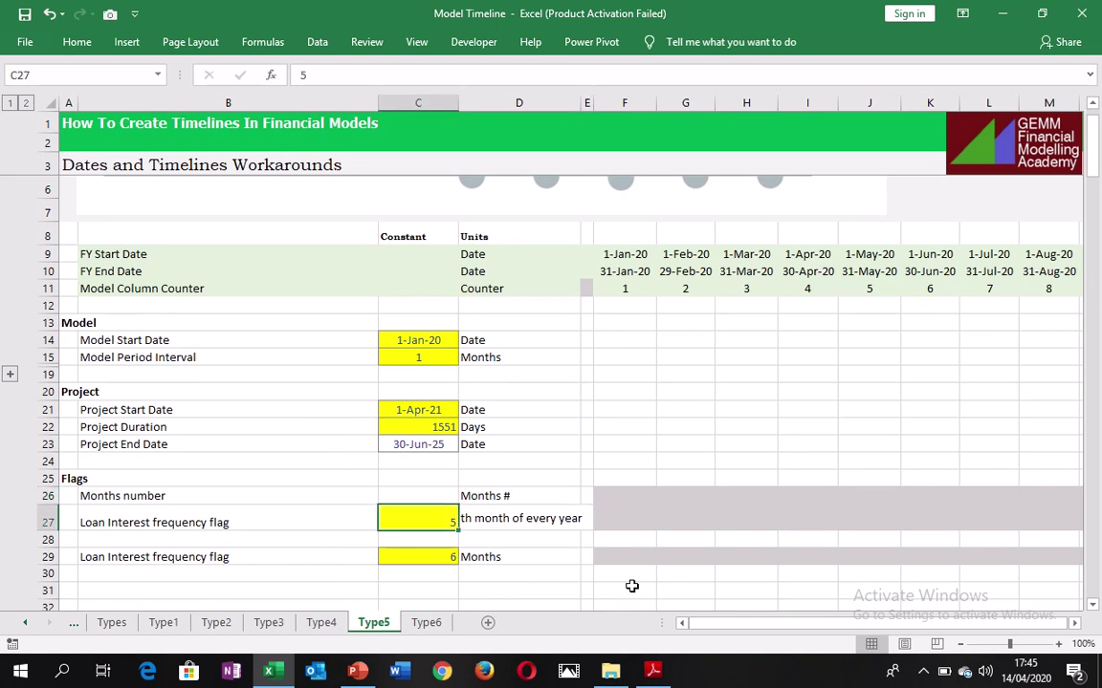
pyautogui.press('Right')
pyautogui.press('Left')
pyautogui.press('Right')
pyautogui.press('Left')
pyautogui.press('Right')
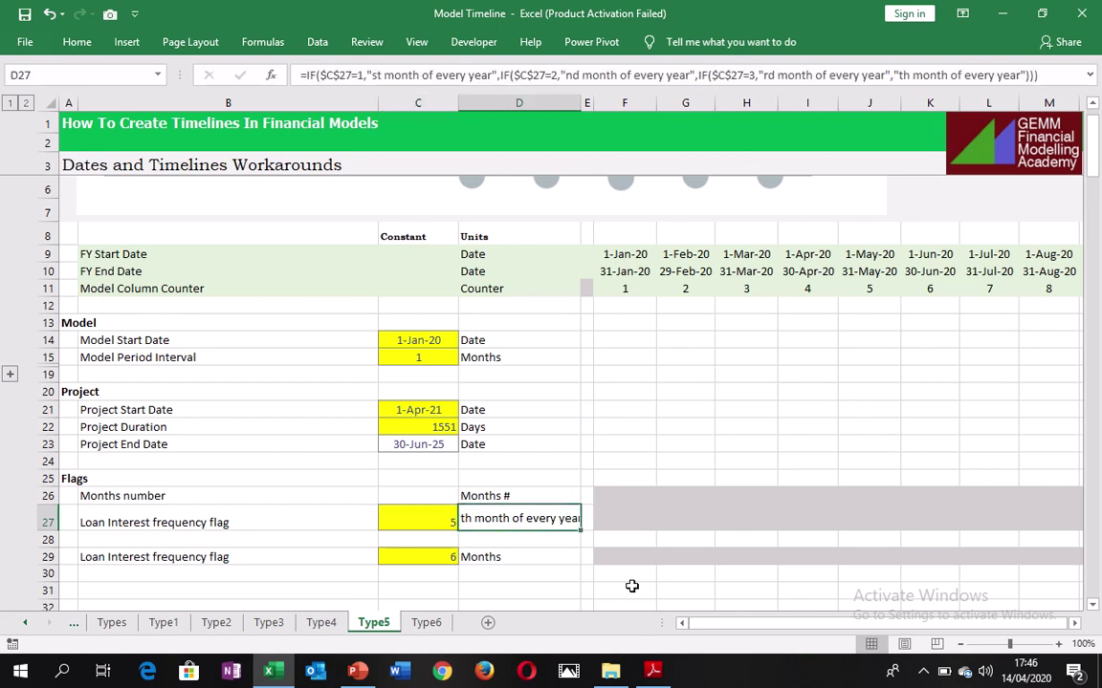
pyautogui.press('Left')
pyautogui.press('Down')
pyautogui.press('Down')
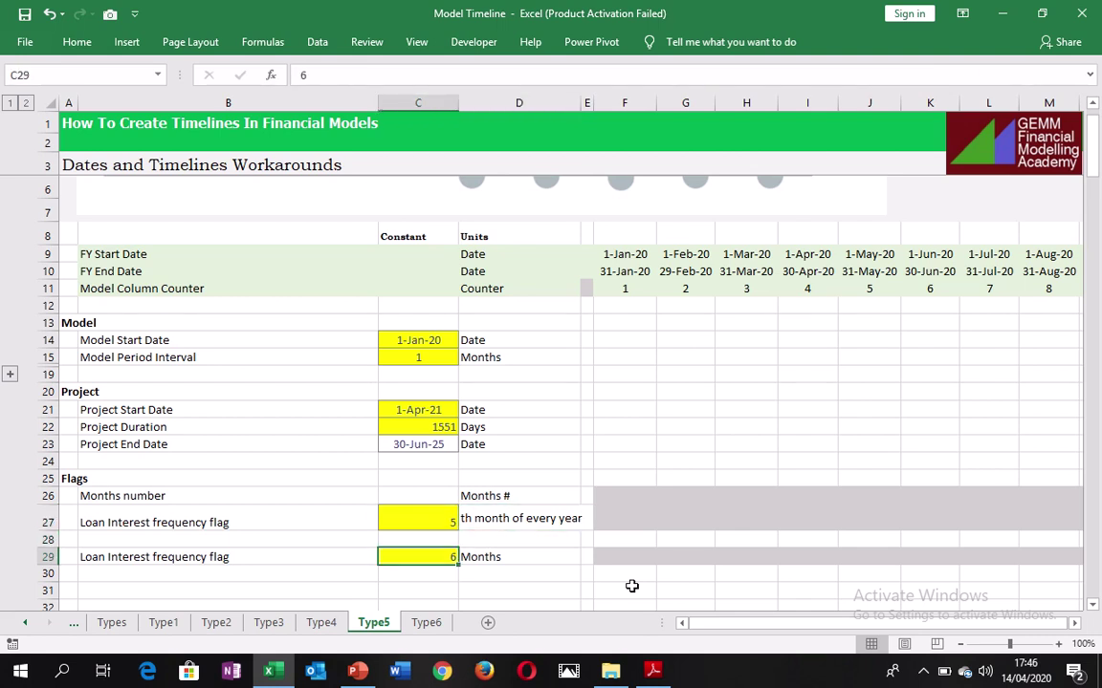
pyautogui.press('Right')
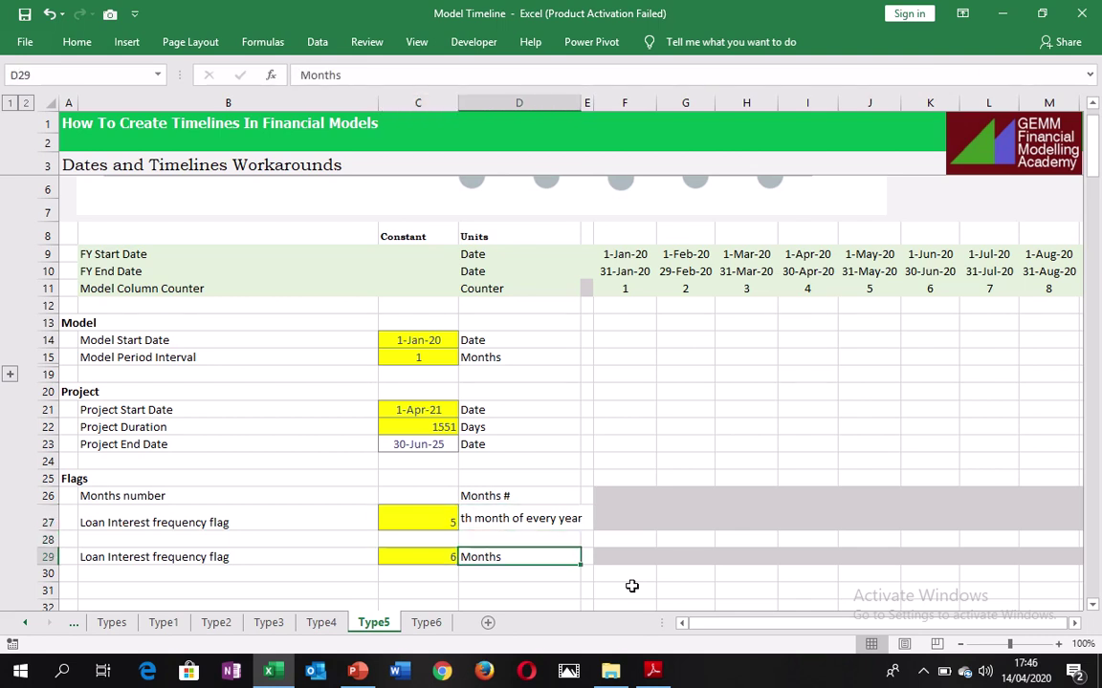
pyautogui.press('Up')
pyautogui.press('Up')
pyautogui.press('Up')
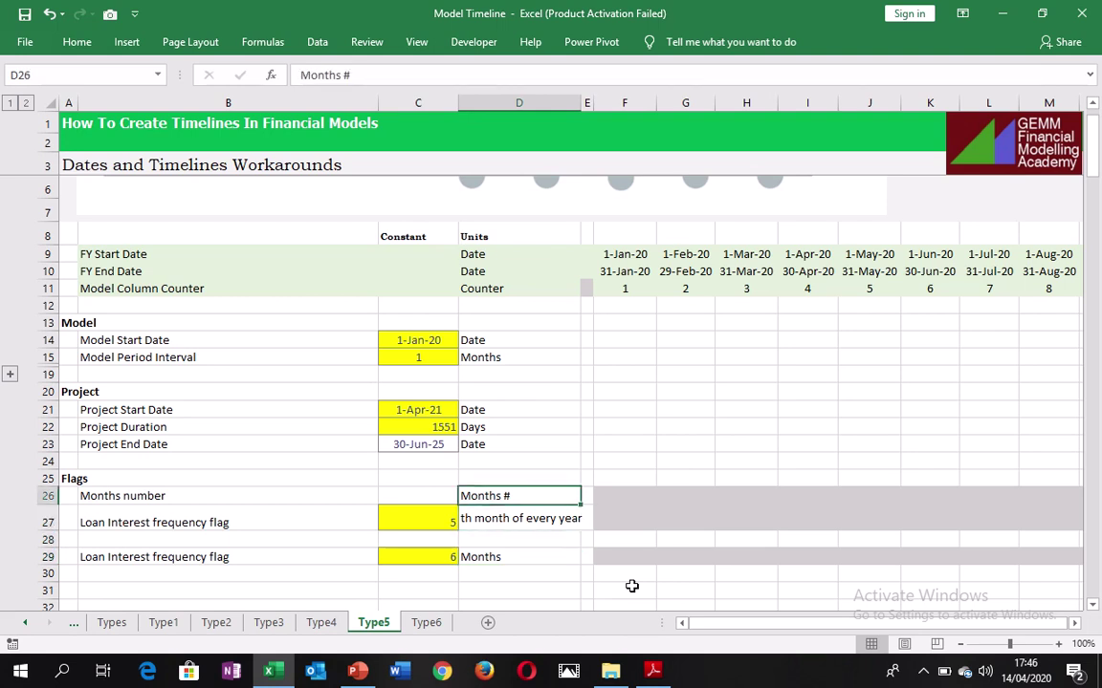
pyautogui.press('Down')
pyautogui.press('Down')
pyautogui.press('Down')
pyautogui.press('Down')
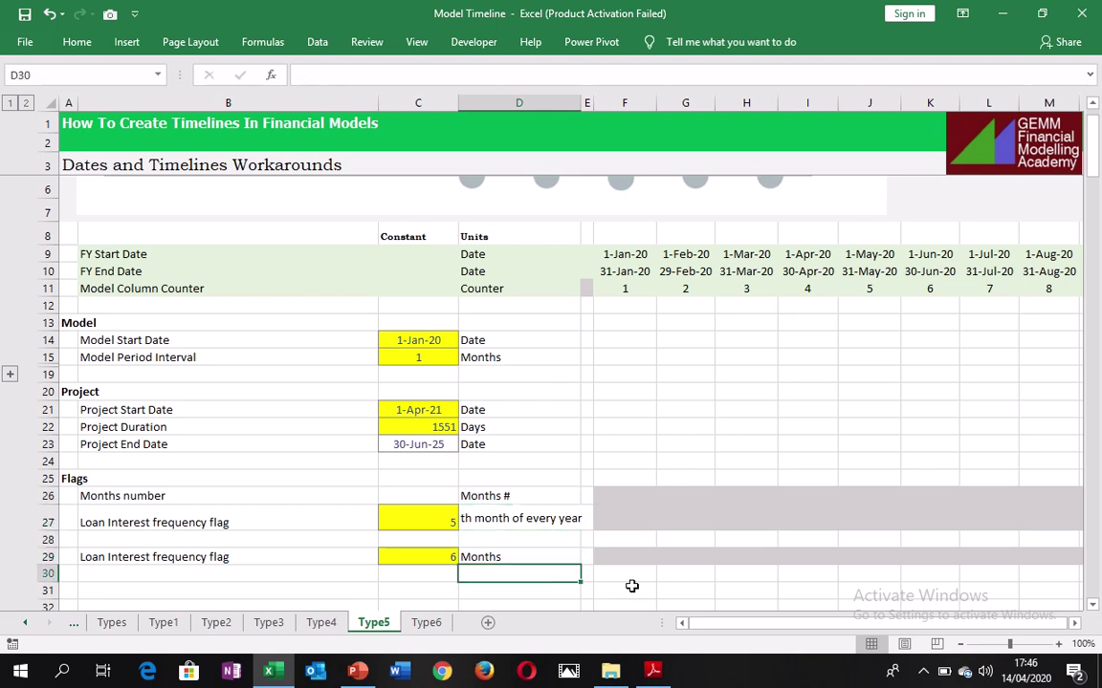
pyautogui.press('Up')
pyautogui.press('Up')
pyautogui.press('Up')
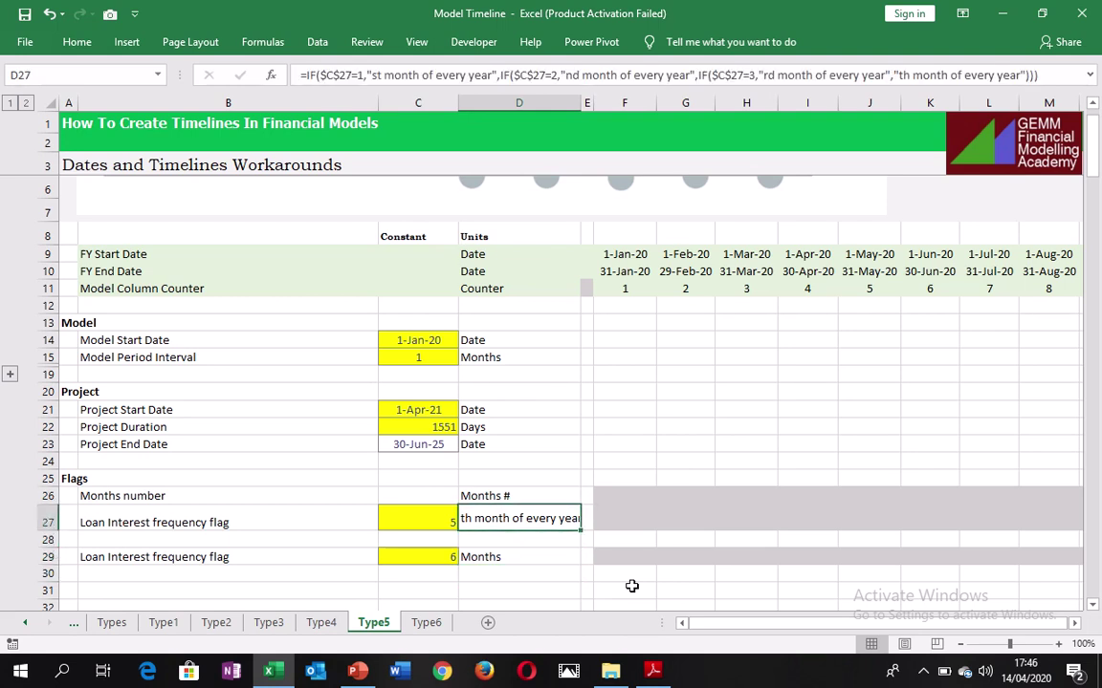
# Set the first Loan Interest frequency flag constant in C27 to 2 and check its unit label.
pyautogui.press('Left')
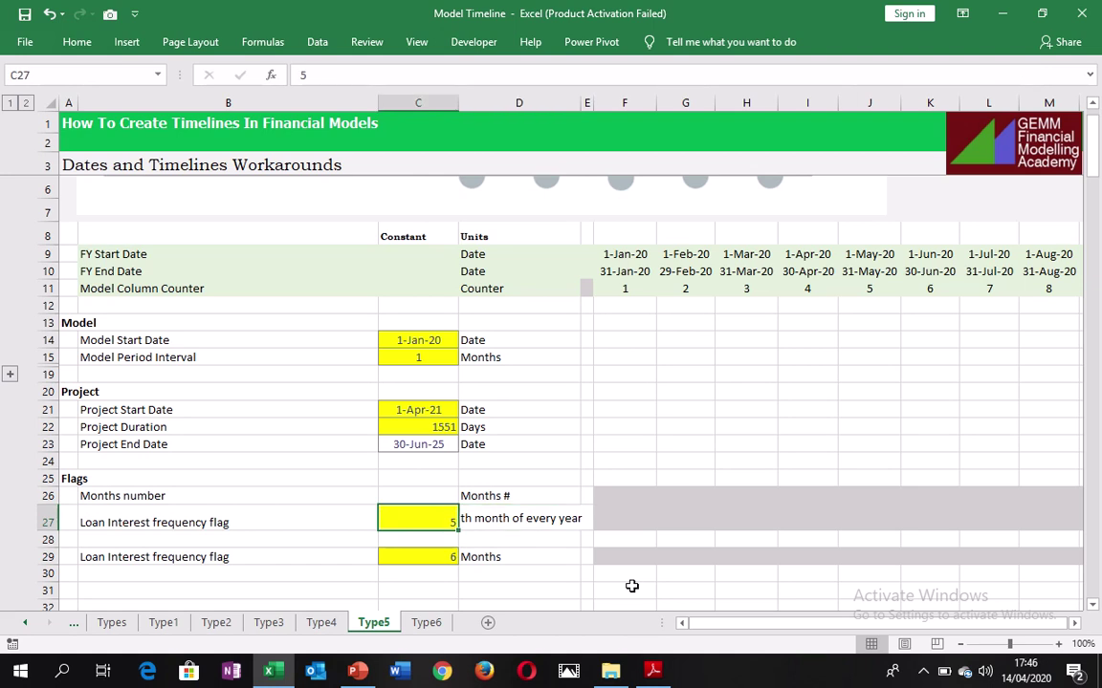
pyautogui.press('Right')
pyautogui.press('Left')
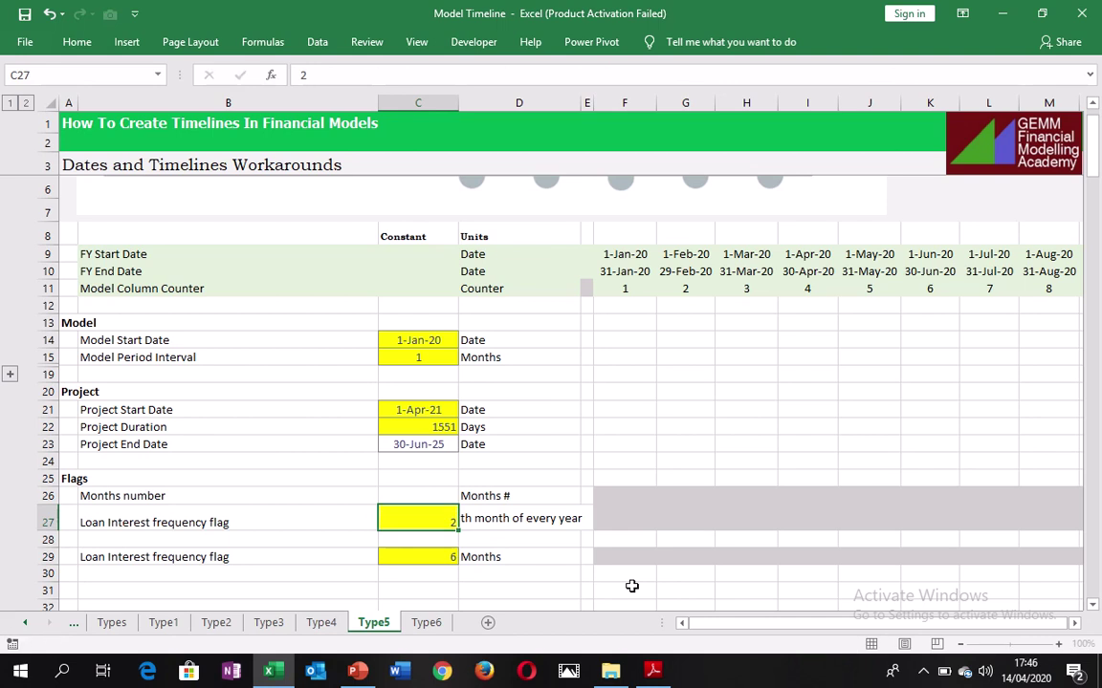
pyautogui.write('2')
pyautogui.hotkey('ctrl', 'Return')
pyautogui.press('Up')
pyautogui.press('Right')
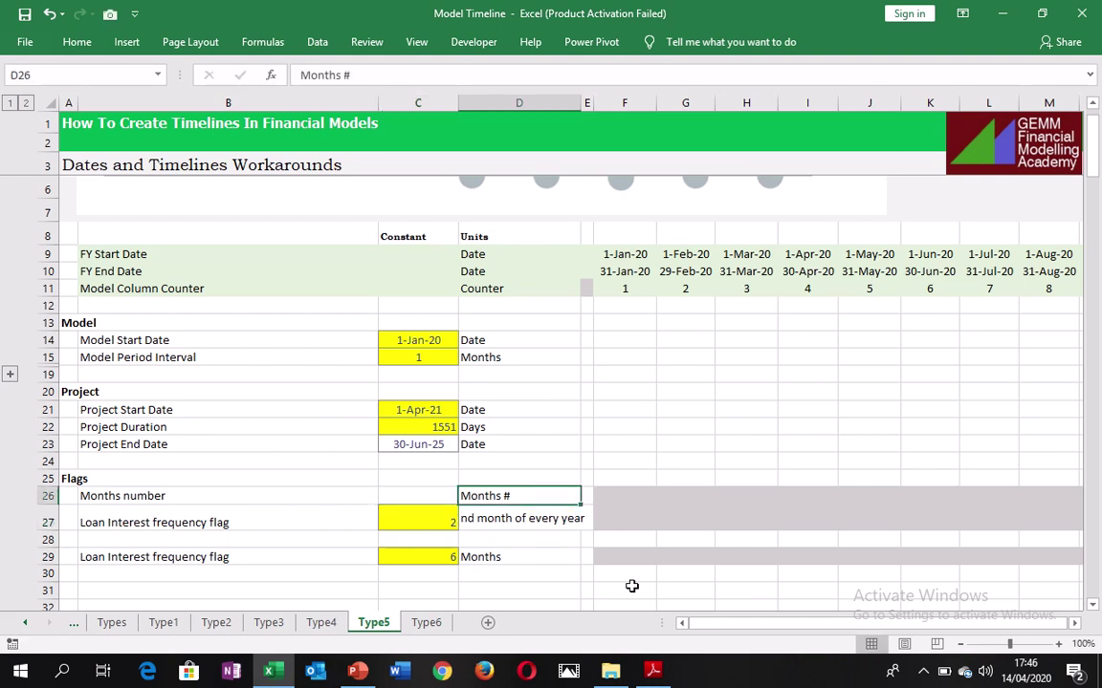
pyautogui.press('Right')
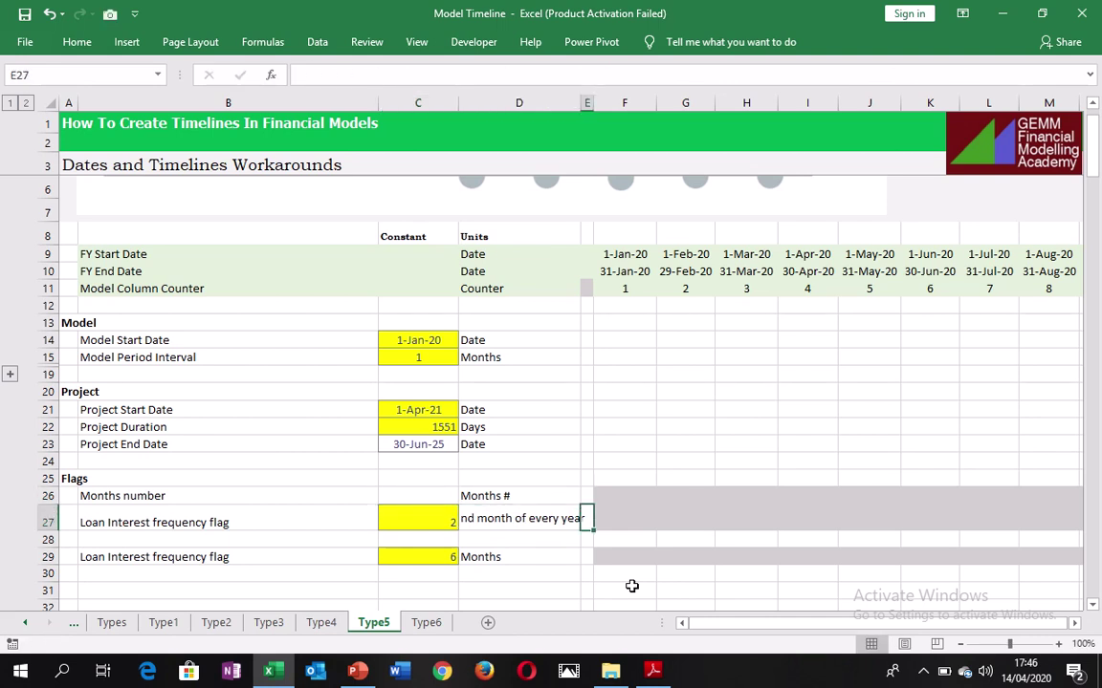
pyautogui.press('Right')
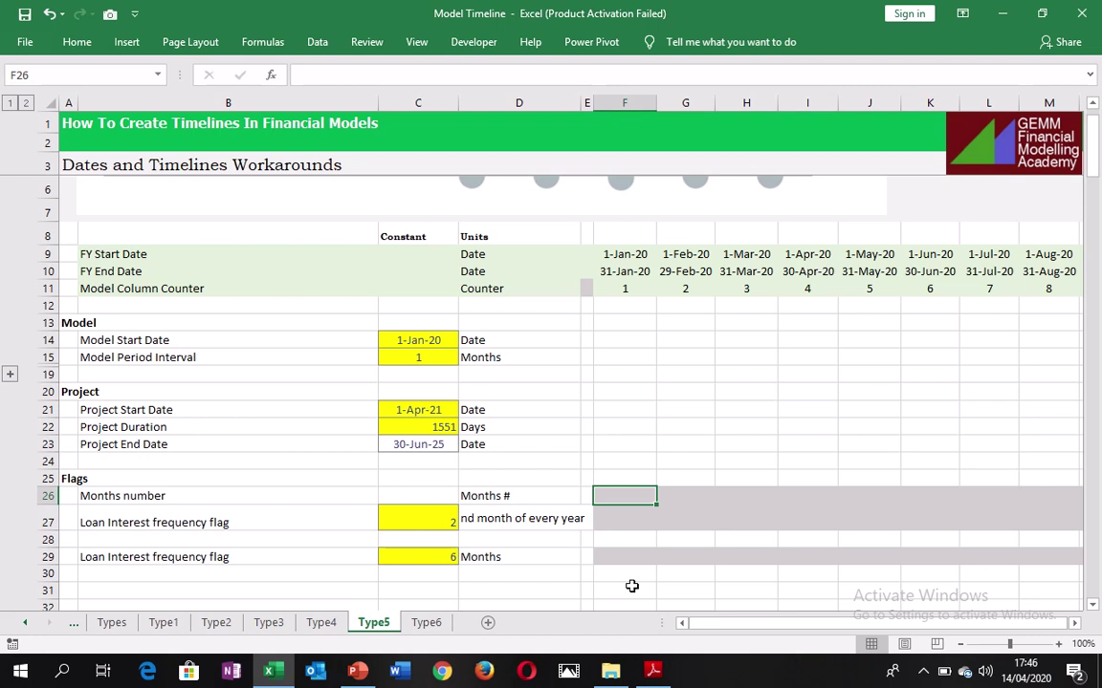
# Review the first timeline column between the Months number row and the FY End Date row.
pyautogui.press('Up')
pyautogui.press('Up')
pyautogui.press('Up')
pyautogui.press('Up')
pyautogui.press('Up')
pyautogui.press('Up')
pyautogui.press('Up')
pyautogui.press('Up')
pyautogui.press('Up')
pyautogui.press('Up')
pyautogui.press('Up')
pyautogui.press('Up')
pyautogui.press('Up')
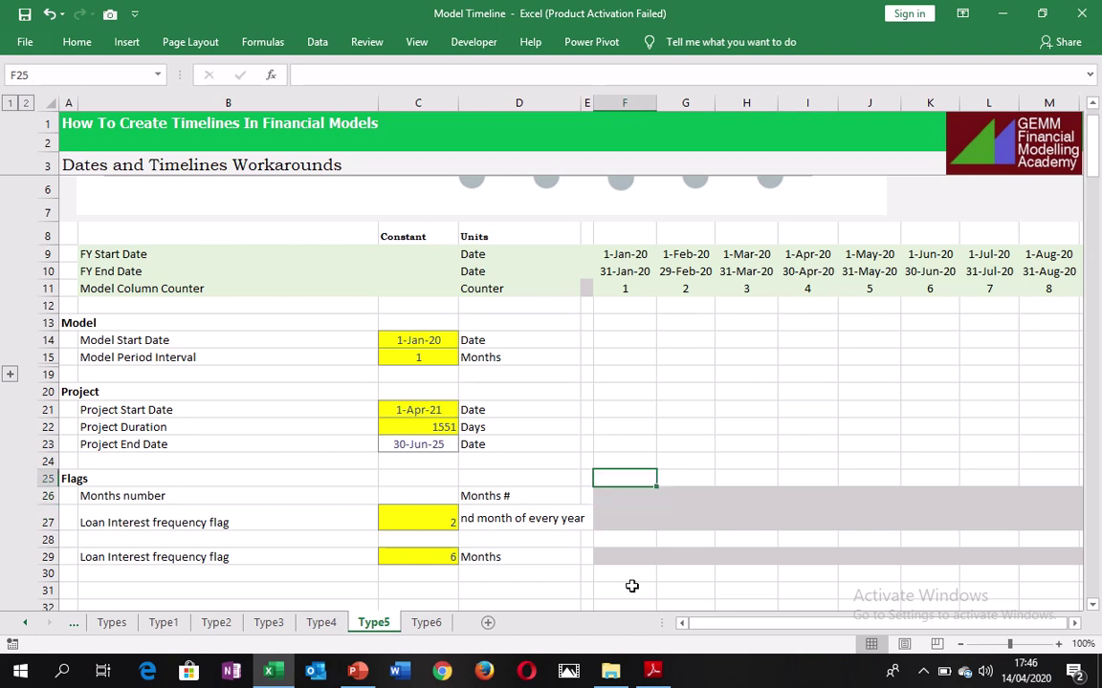
pyautogui.press('Down')
pyautogui.press('Down')
pyautogui.press('Down')
pyautogui.press('Down')
pyautogui.press('Down')
pyautogui.press('Down')
pyautogui.press('Down')
pyautogui.press('Down')
pyautogui.press('Down')
pyautogui.press('Down')
pyautogui.press('Down')
pyautogui.press('Down')
pyautogui.press('Down')
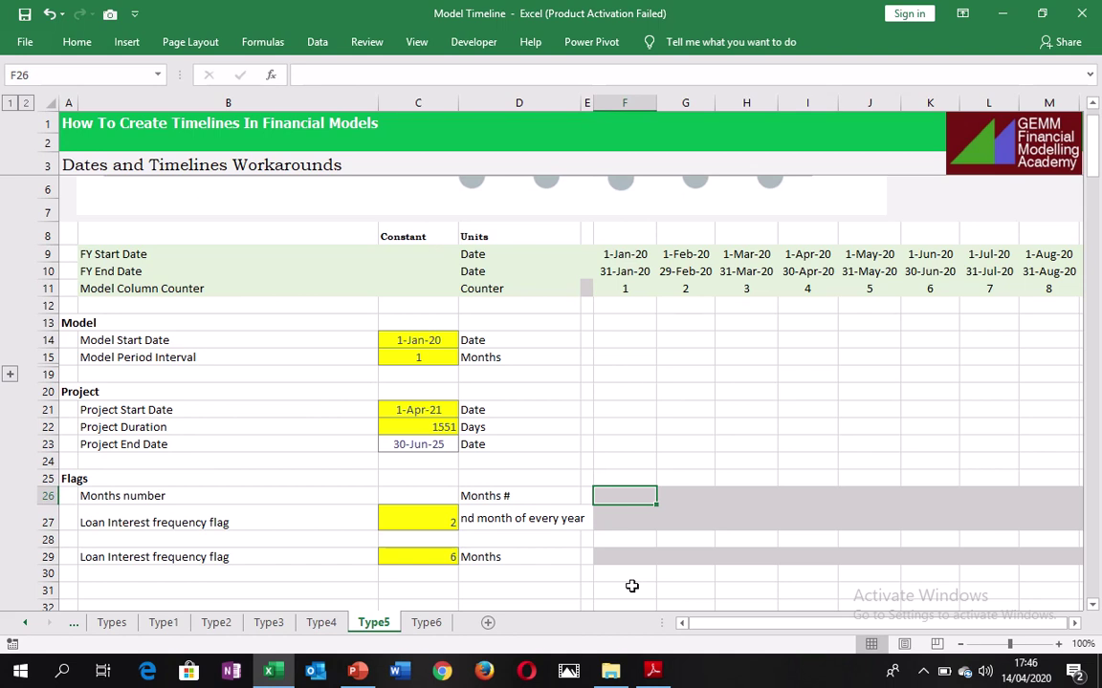
# Enter =MONTH(F10) in F26 and fill it across the Months number row to the end of the timeline.
pyautogui.write('=')
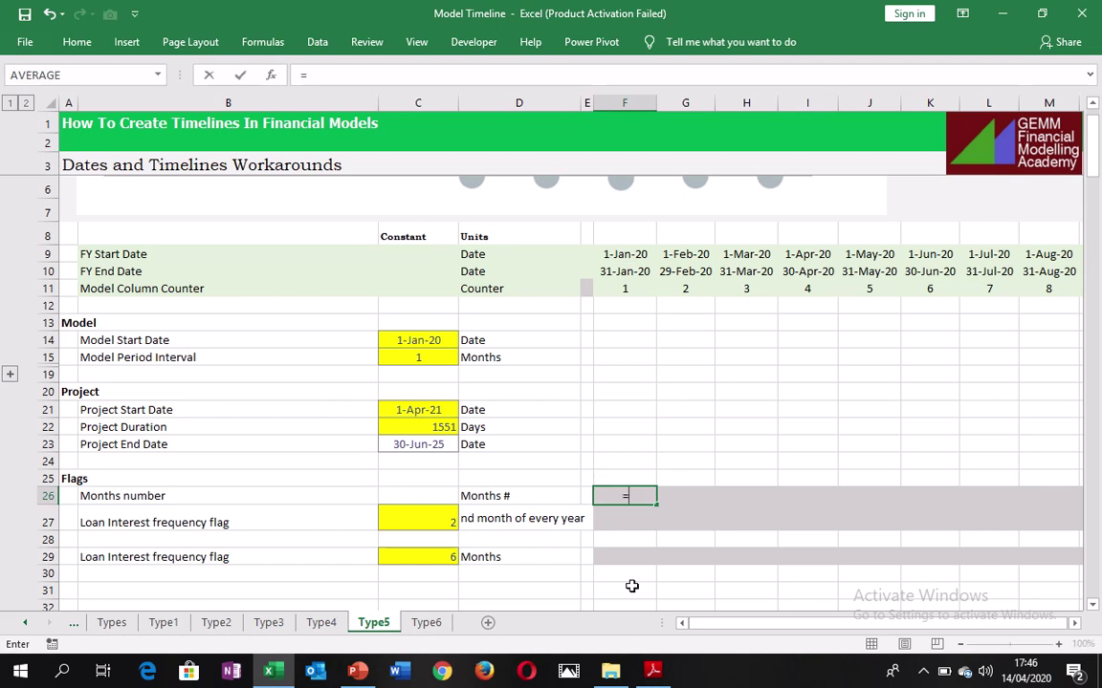
pyautogui.write('mont')
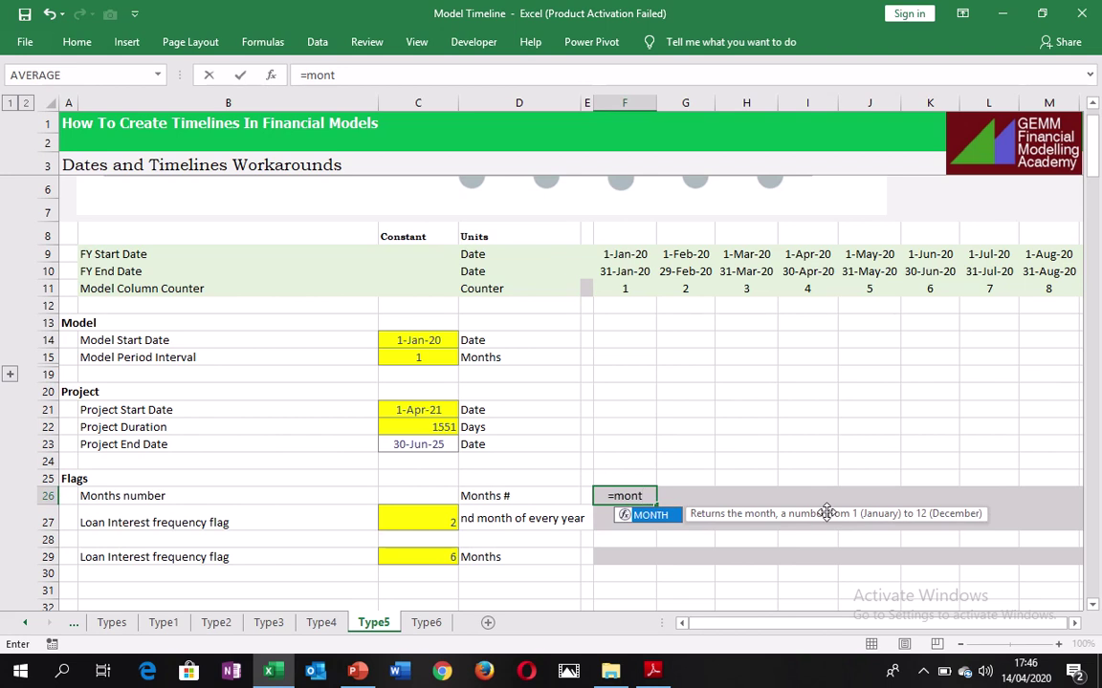
pyautogui.press('Tab')
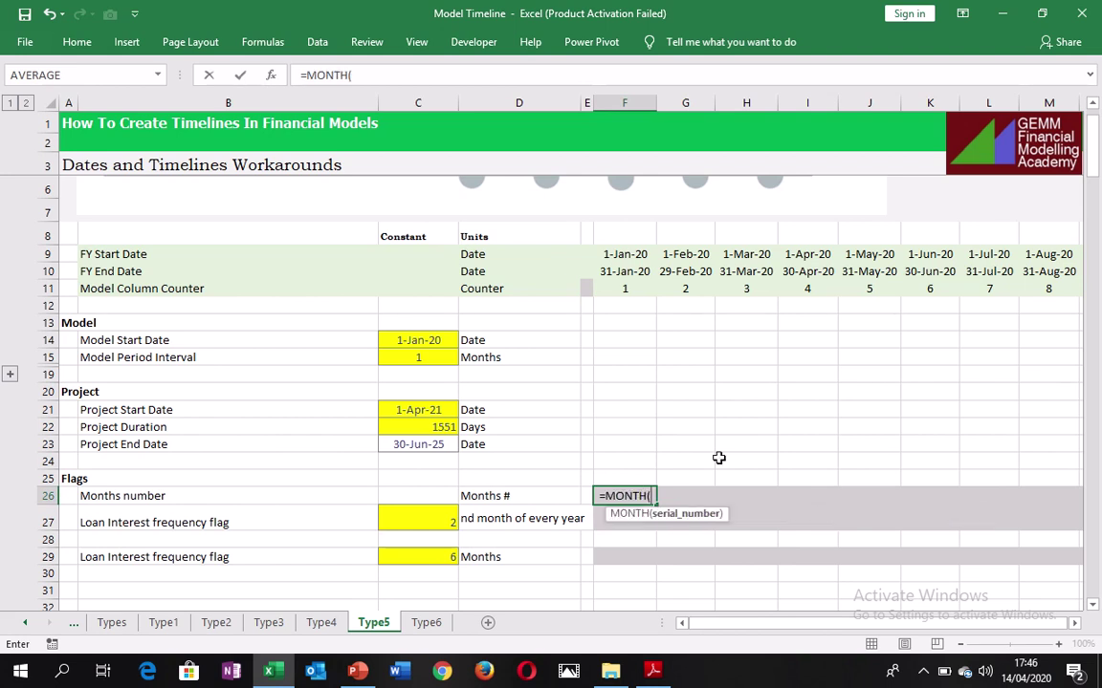
pyautogui.click(623, 271)
pyautogui.click(622, 271)
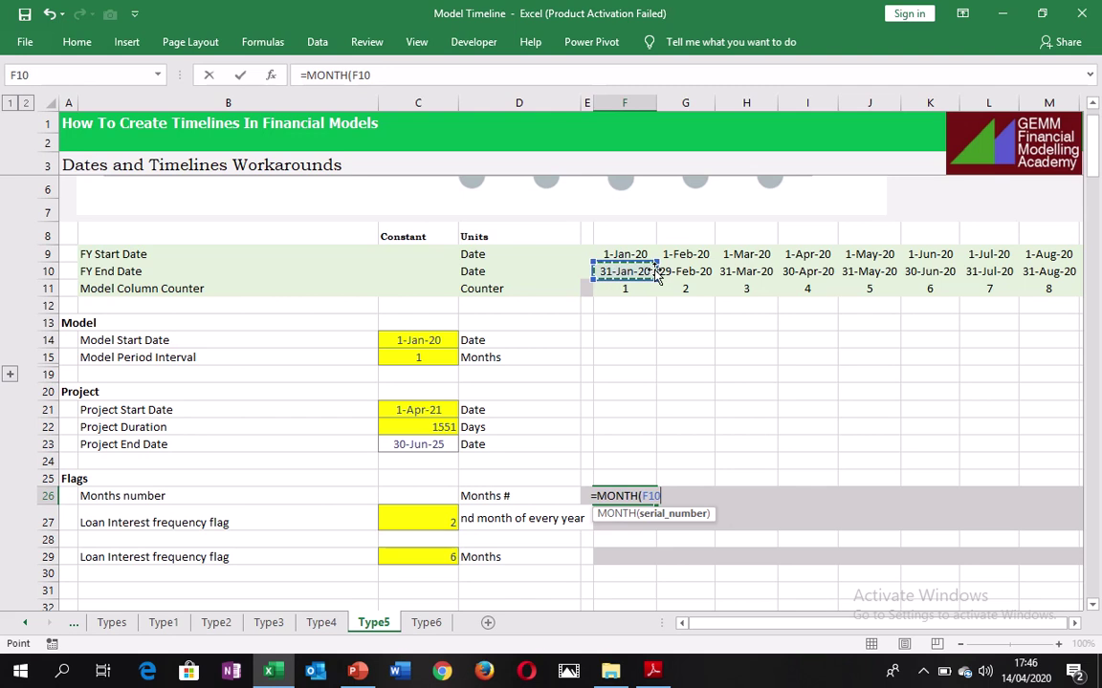
pyautogui.hotkey('ctrl', 'Return')
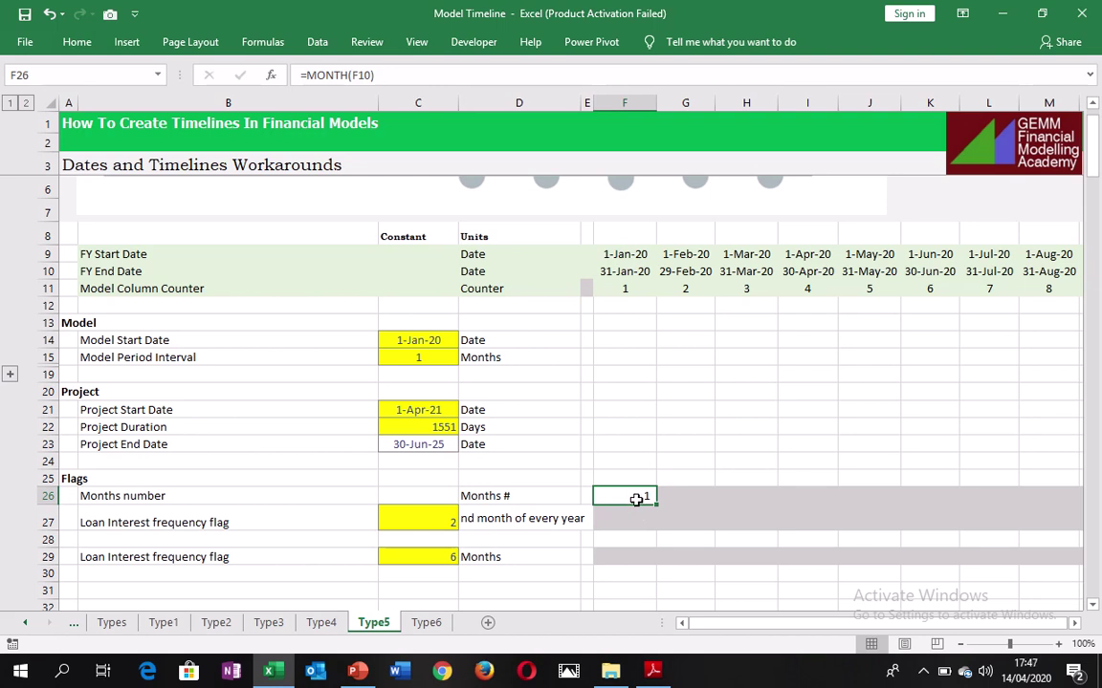
pyautogui.hotkey('ctrl', 'shift', 'Right')
pyautogui.hotkey('ctrl', 'r')
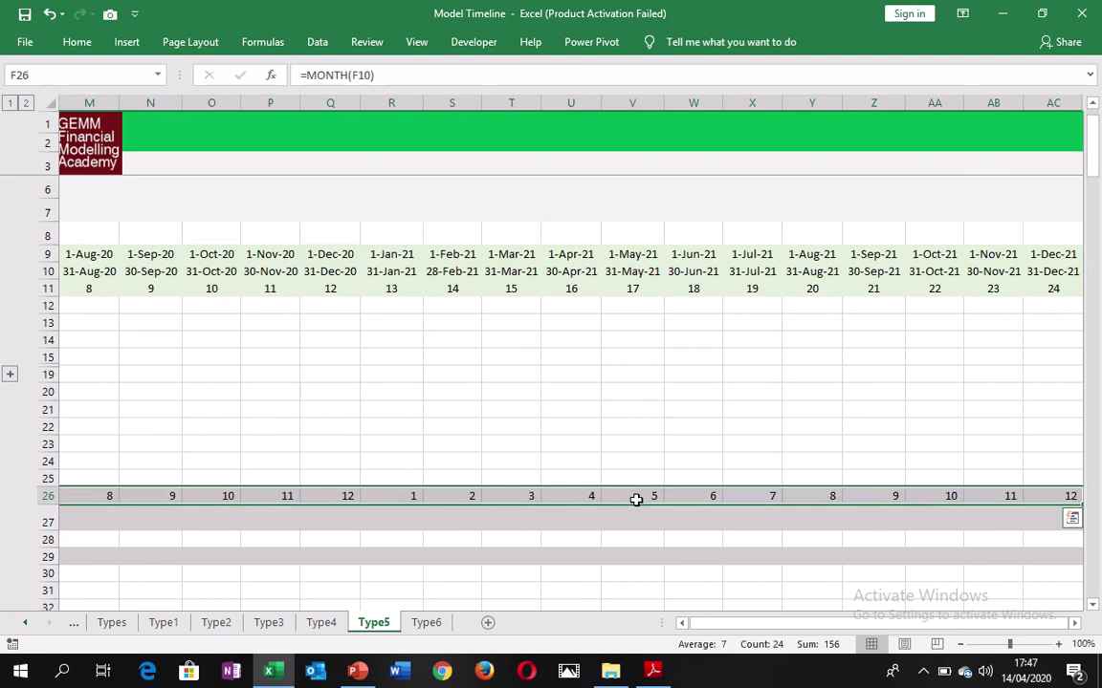
# Check the month numbers along row 26 against the timeline dates above them.
pyautogui.hotkey('ctrl', 'Left')
pyautogui.hotkey('ctrl', 'Left')
pyautogui.press('Right')
pyautogui.press('Right')
pyautogui.press('Right')
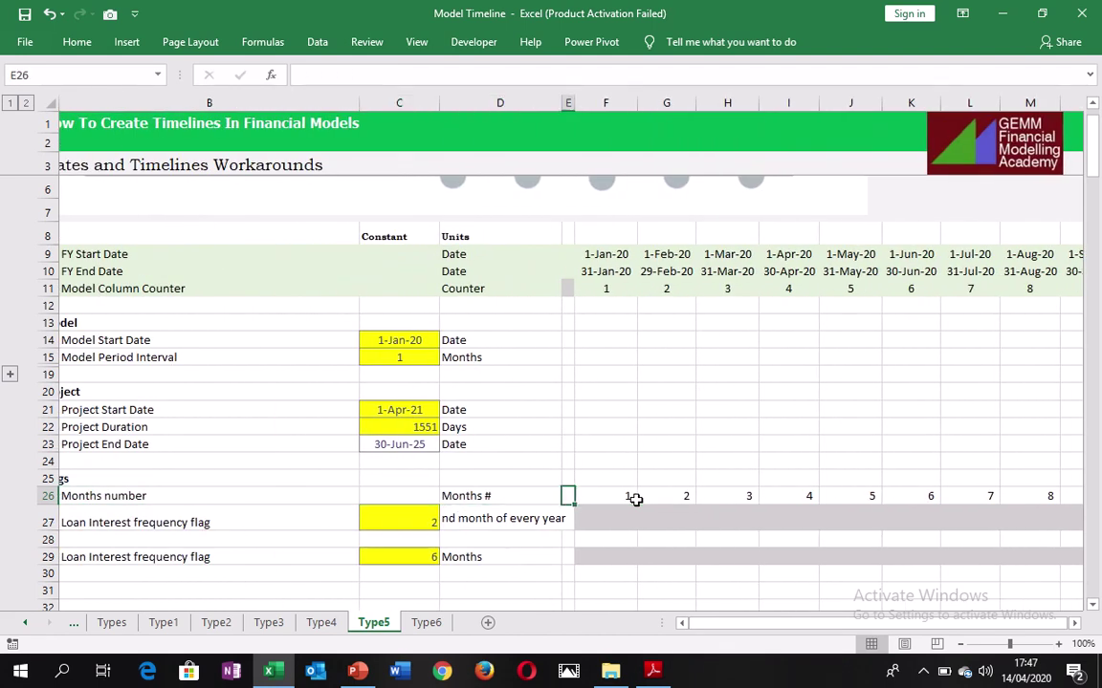
pyautogui.press('Right')
pyautogui.press('Right')
pyautogui.press('Right')
pyautogui.press('Left')
pyautogui.press('Right')
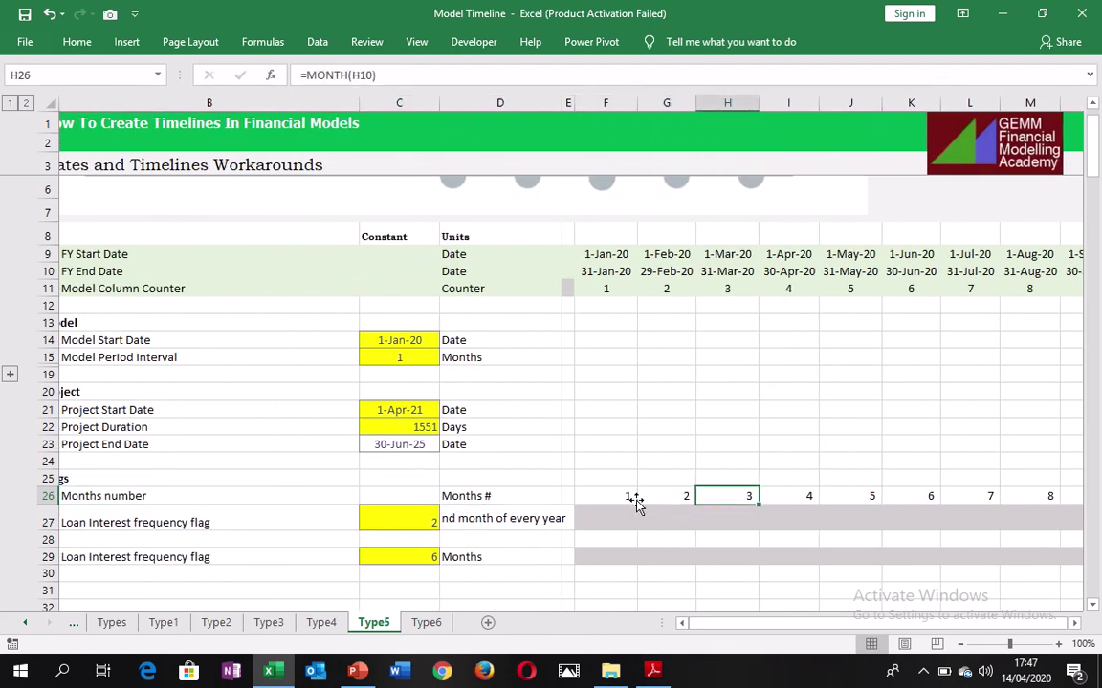
pyautogui.press('Right')
pyautogui.press('Up')
pyautogui.press('Up')
pyautogui.press('Up')
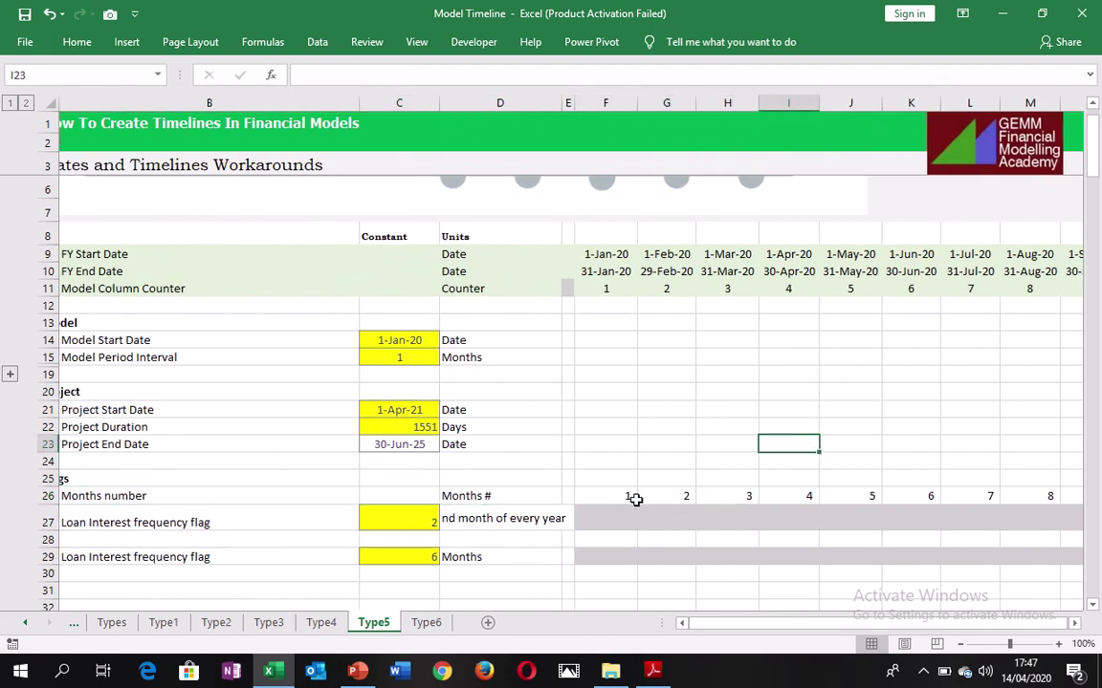
pyautogui.hotkey('ctrl', 'Up')
pyautogui.press('Down')
pyautogui.hotkey('ctrl', 'Down')
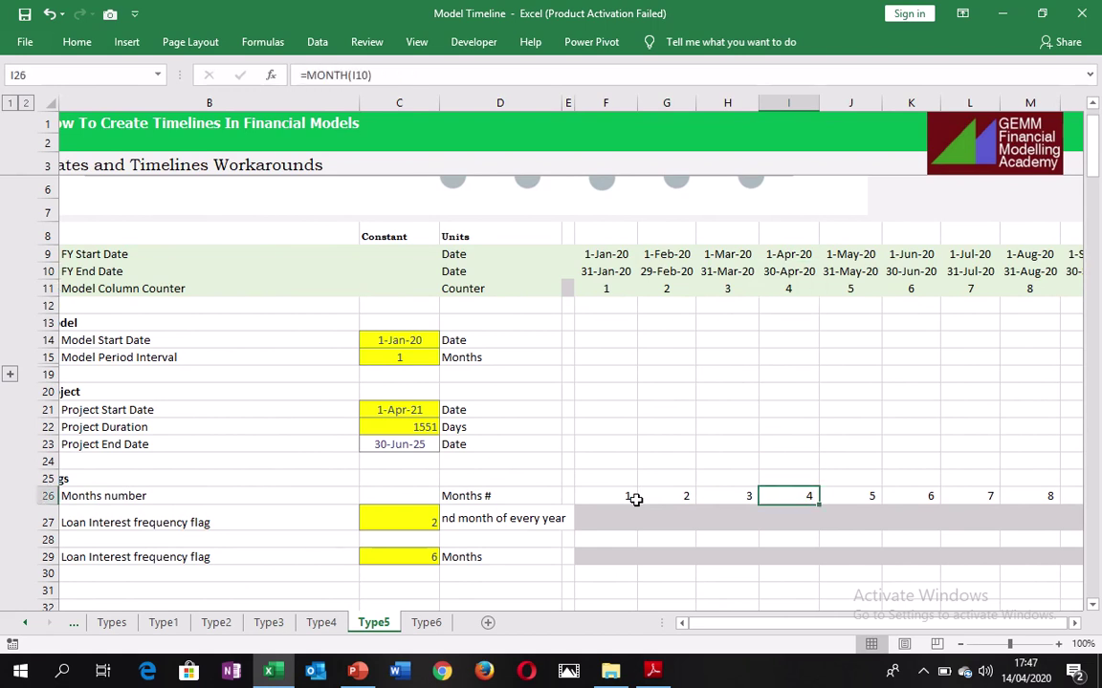
pyautogui.press('Right')
pyautogui.press('Right')
pyautogui.press('Right')
pyautogui.press('Right')
pyautogui.press('Right')
pyautogui.press('Left')
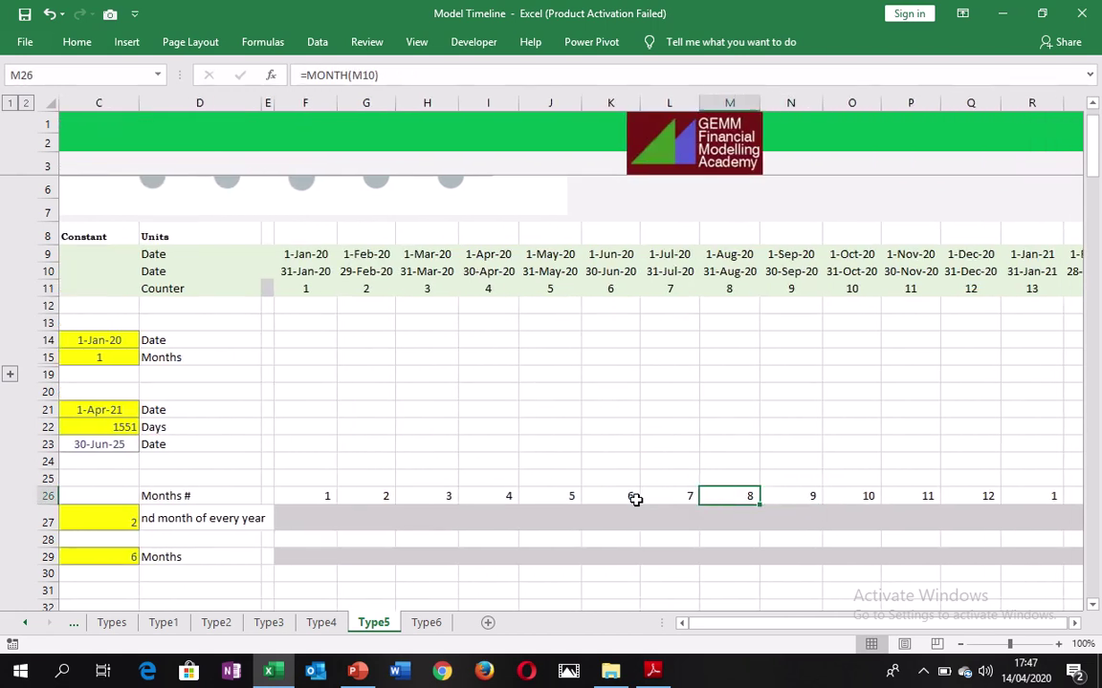
pyautogui.press('Left')
pyautogui.press('Left')
pyautogui.press('Left')
pyautogui.press('Left')
pyautogui.press('Left')
pyautogui.press('Left')
pyautogui.press('Home')
pyautogui.press('Right')
pyautogui.press('Right')
pyautogui.press('Right')
pyautogui.press('Right')
pyautogui.press('Right')
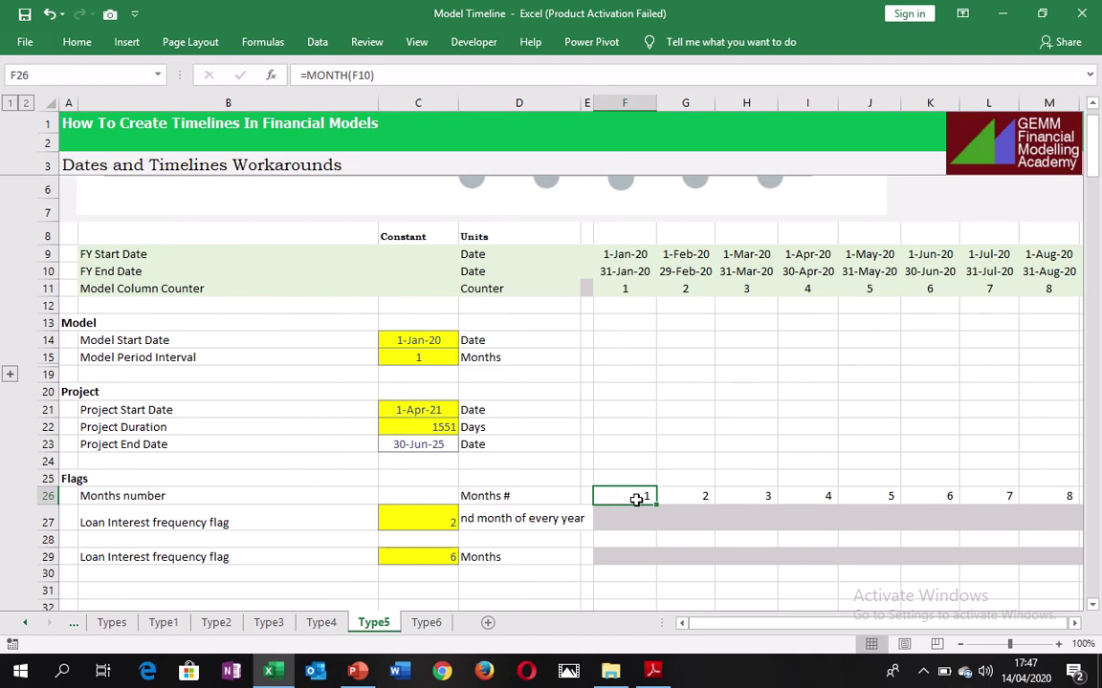
# Enter =IF(F26=$C$27,1,0) in F27 and fill it across the first Loan Interest frequency flag row to the end of the timeline.
pyautogui.press('Down')
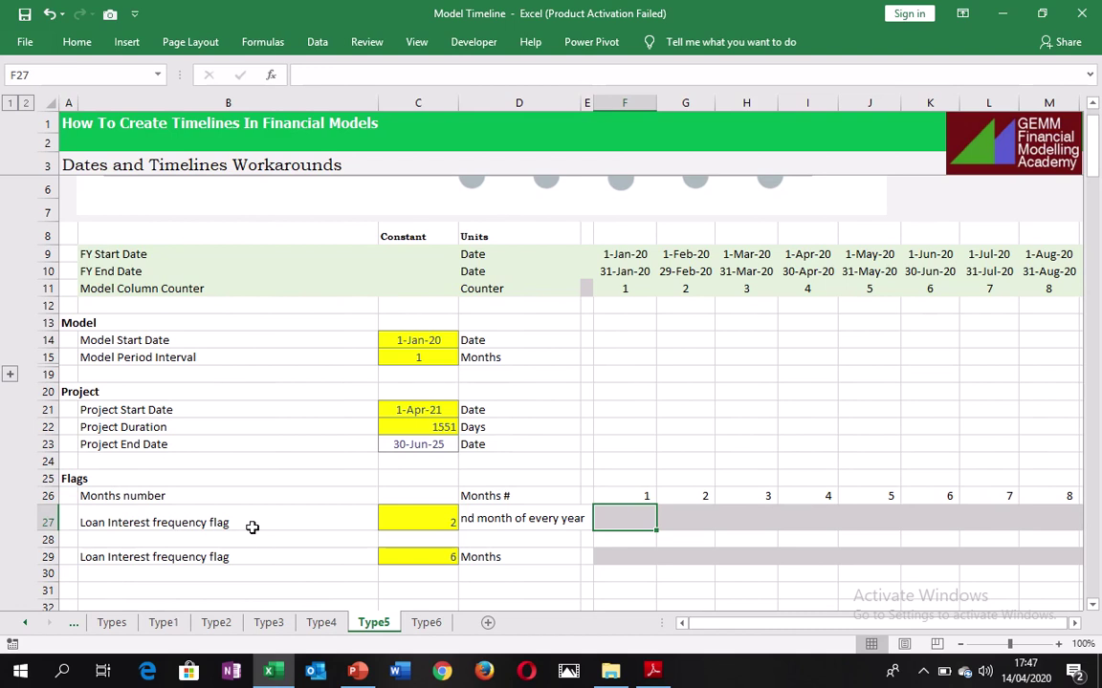
pyautogui.click(445, 520)
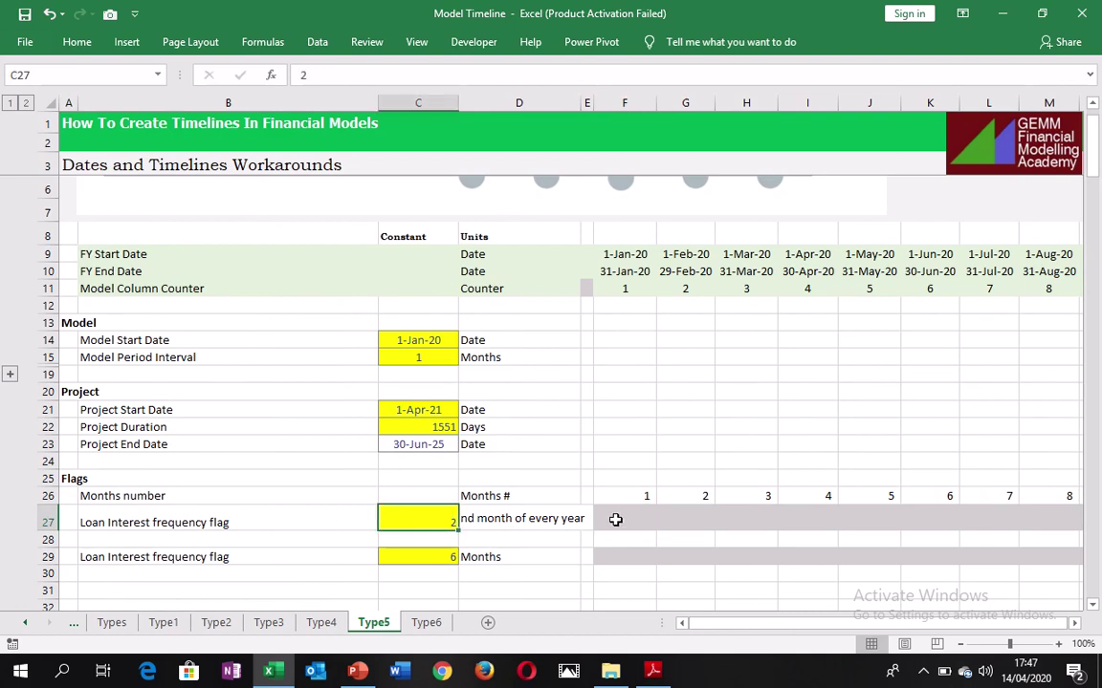
pyautogui.click(622, 517)
pyautogui.write('=if')
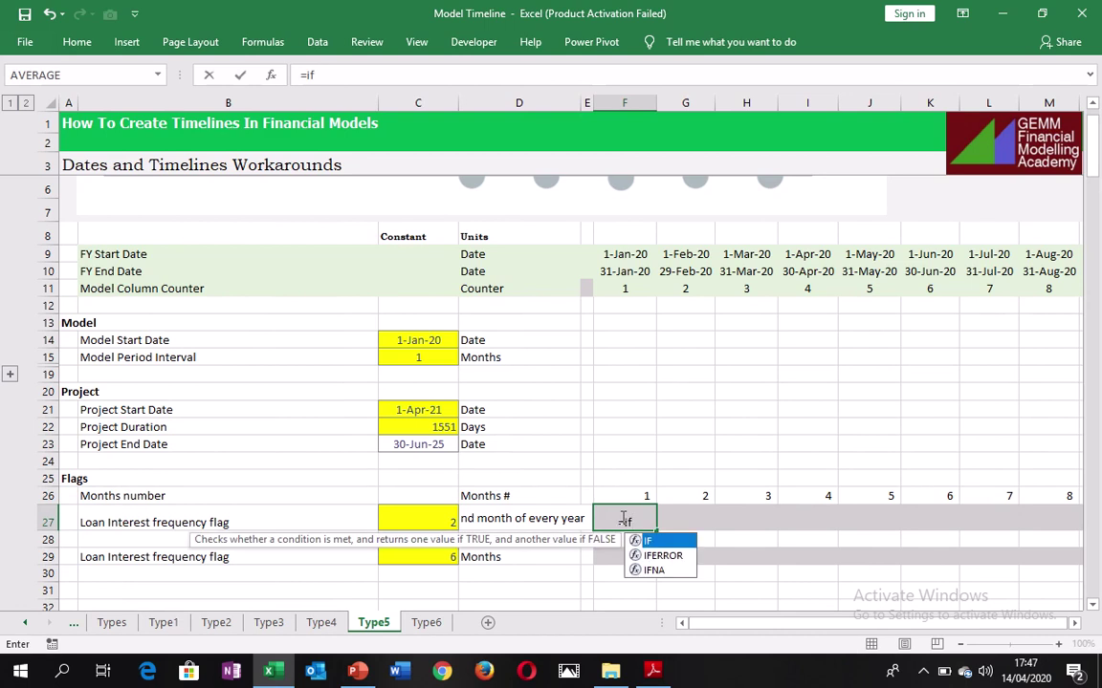
pyautogui.press('Tab')
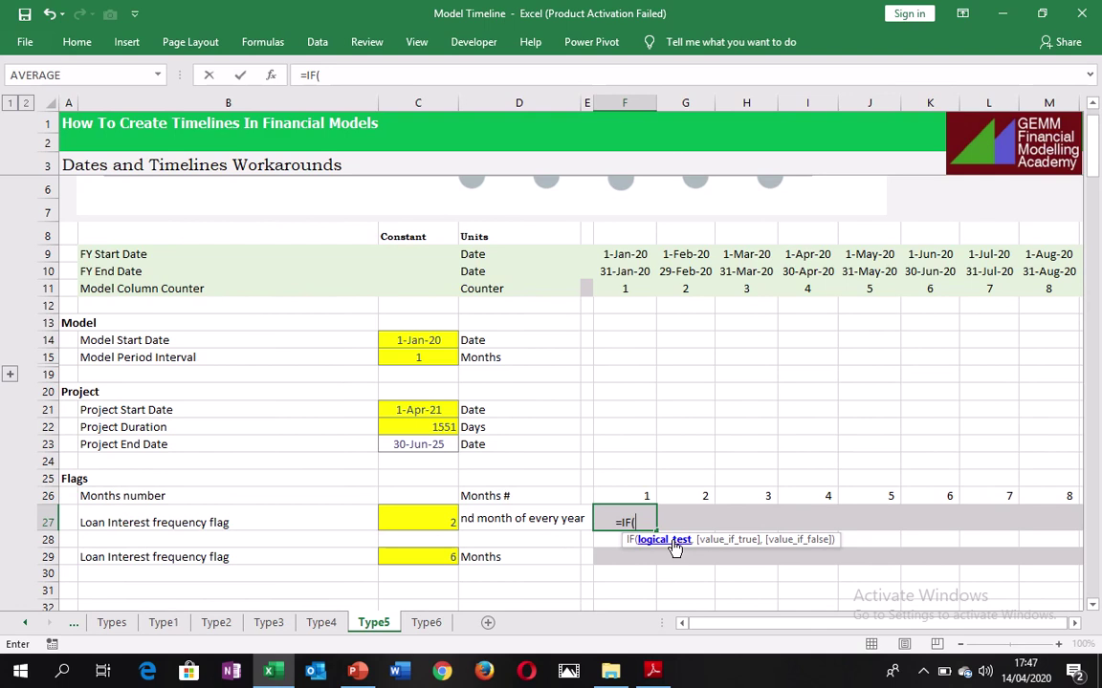
pyautogui.click(642, 496)
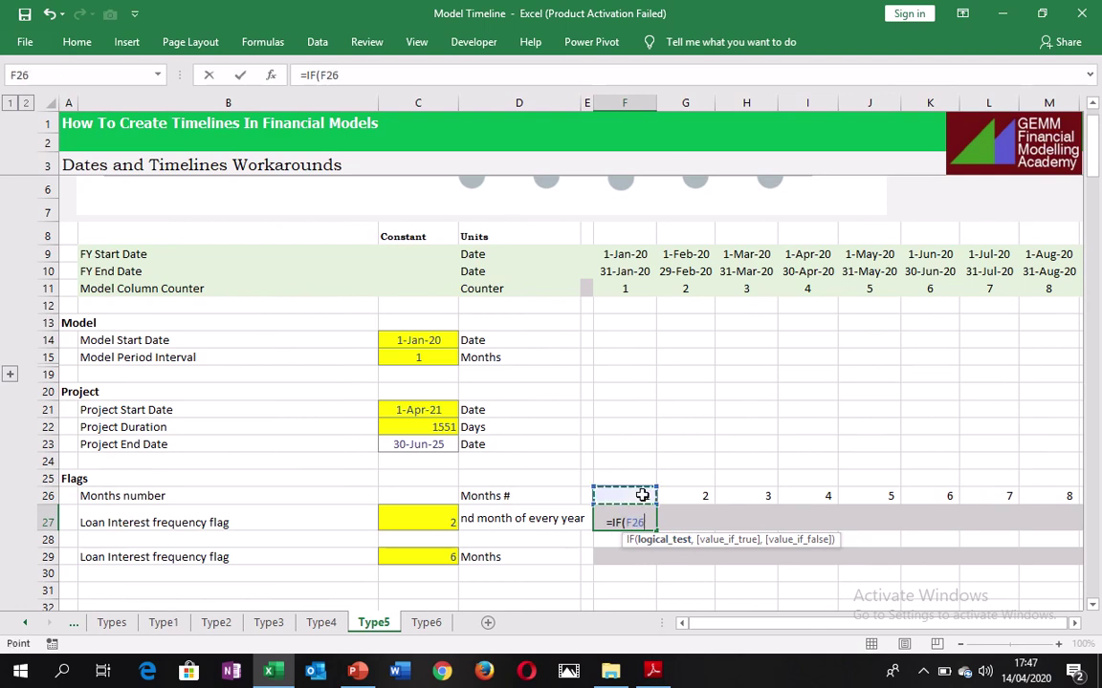
pyautogui.write('=')
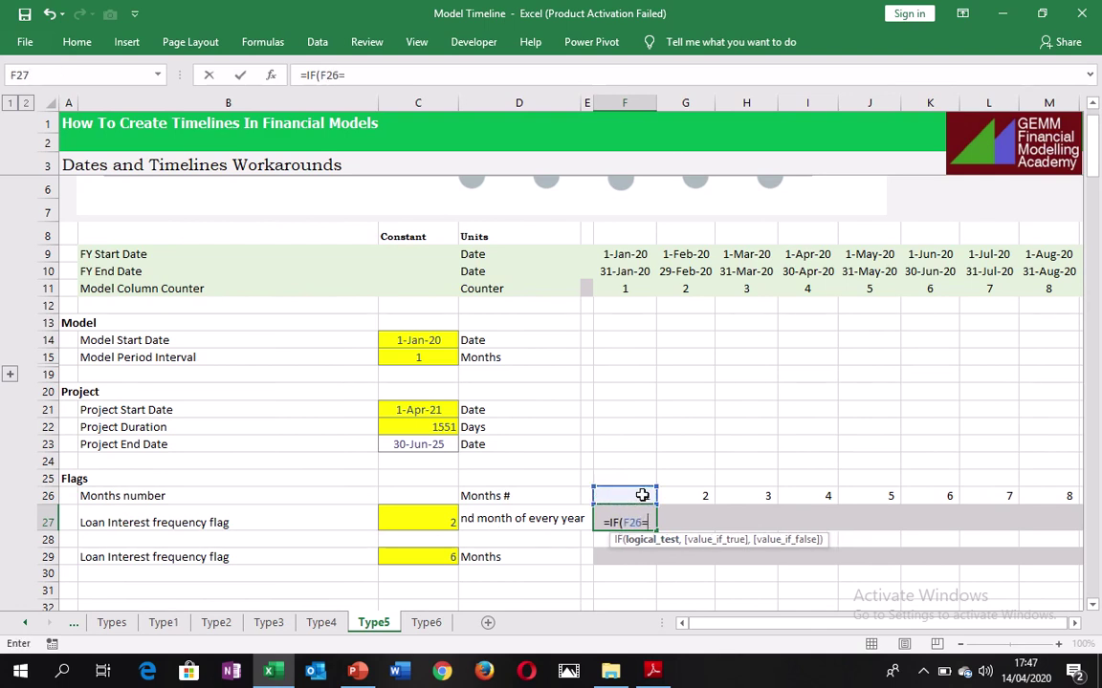
pyautogui.click(437, 522)
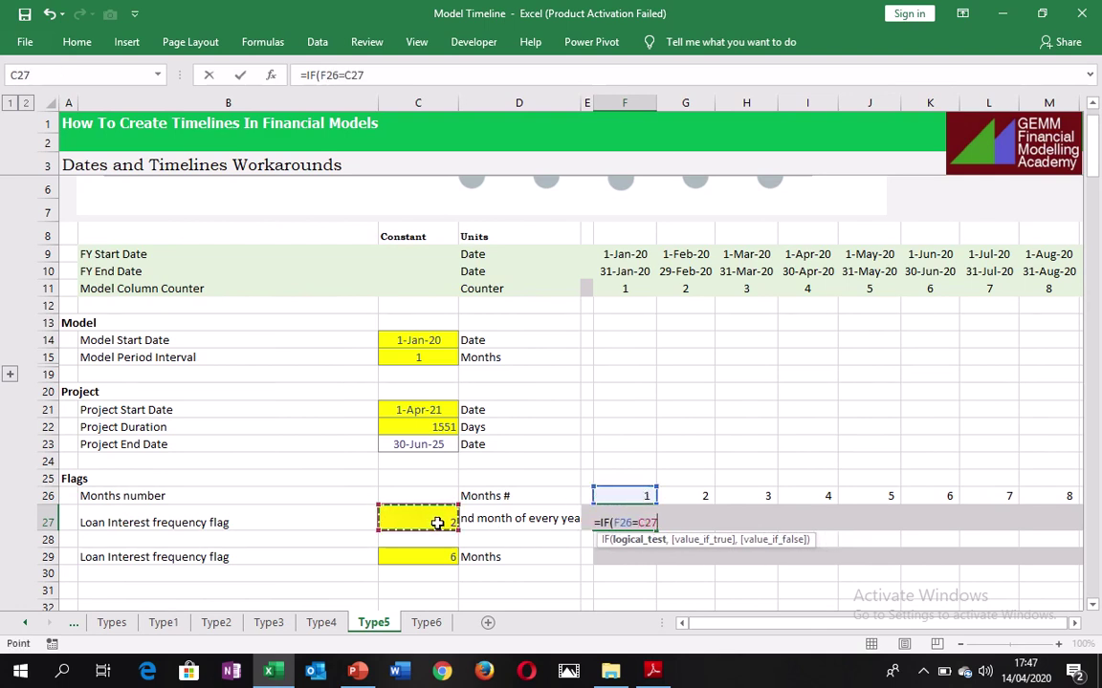
pyautogui.press('F4')
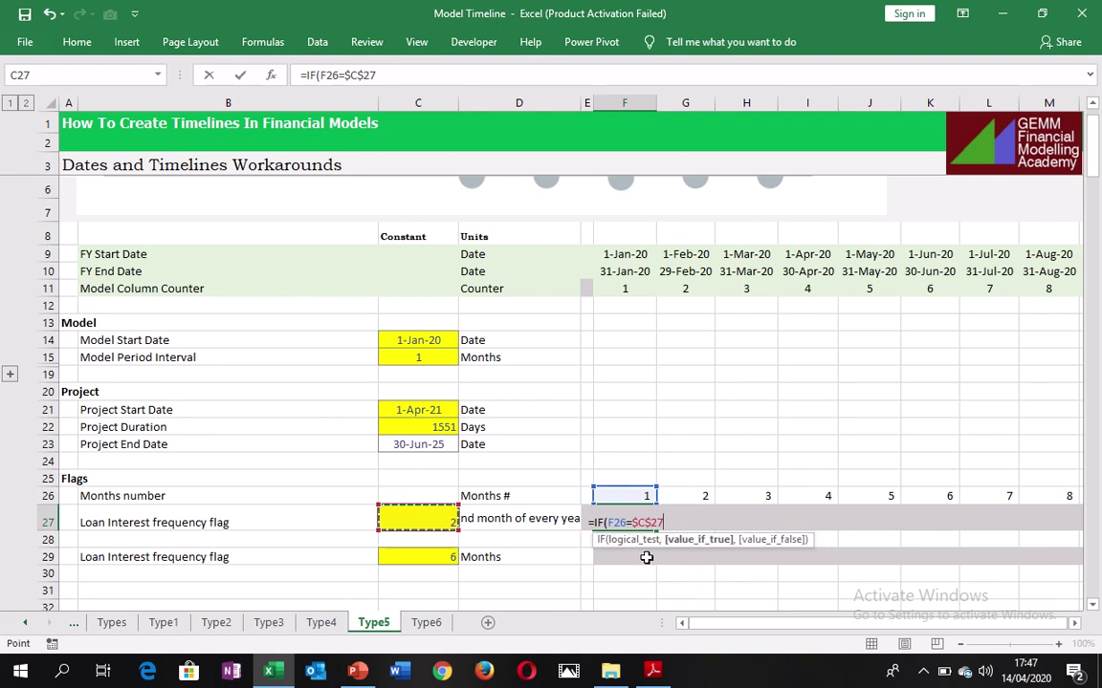
pyautogui.write(',')
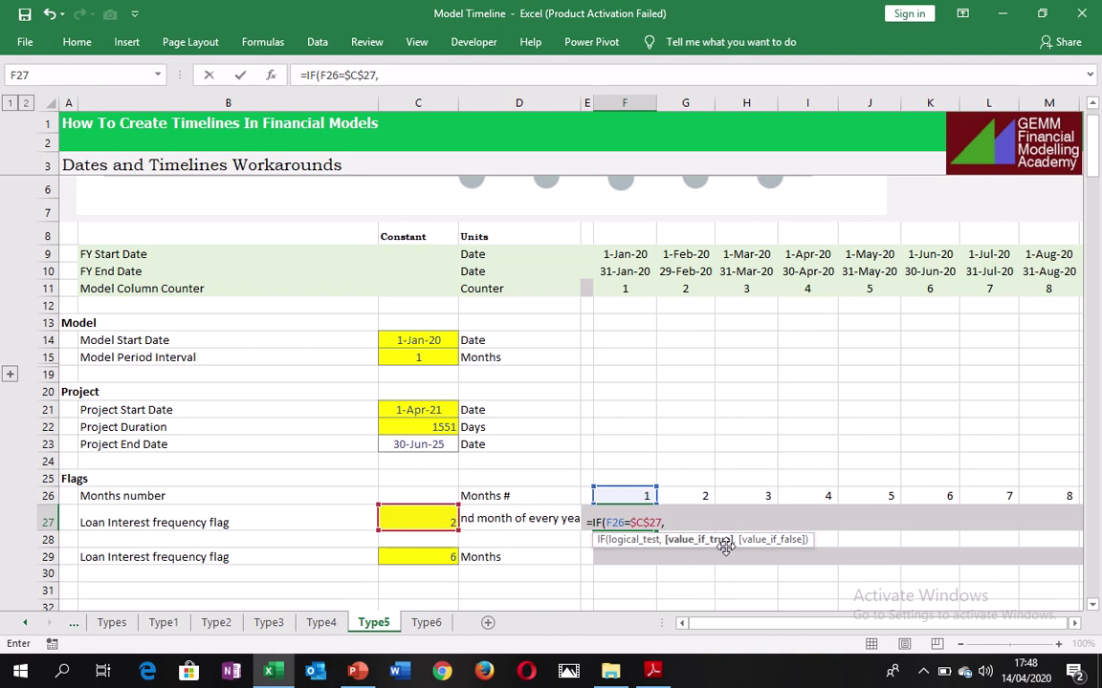
pyautogui.write('1,0')
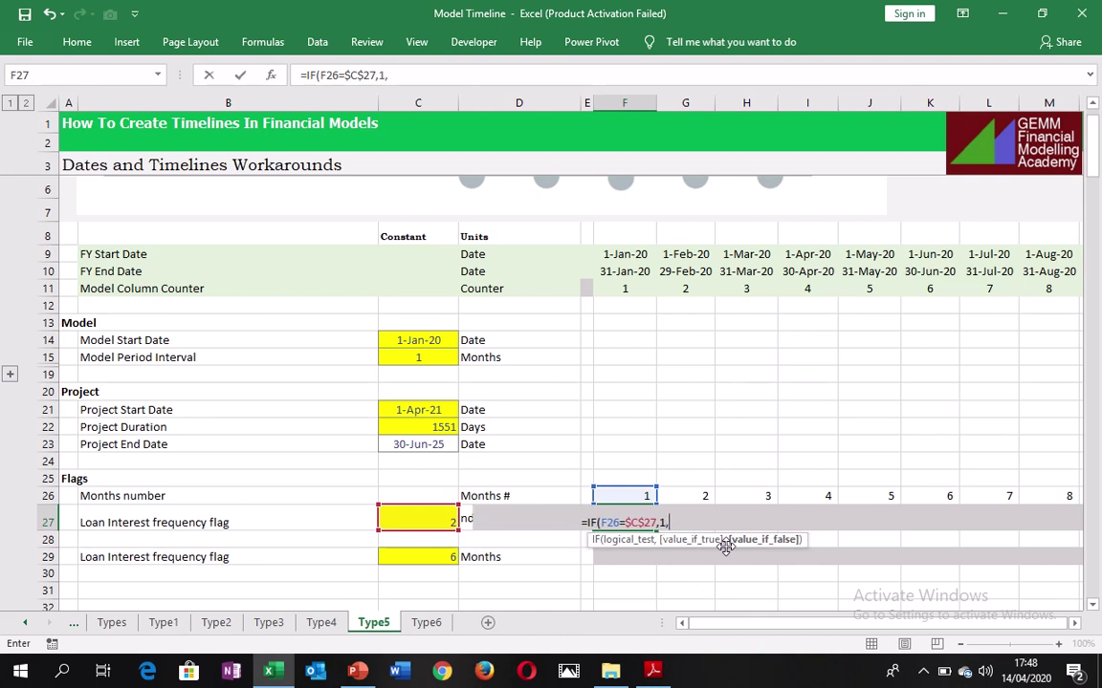
pyautogui.write(')')
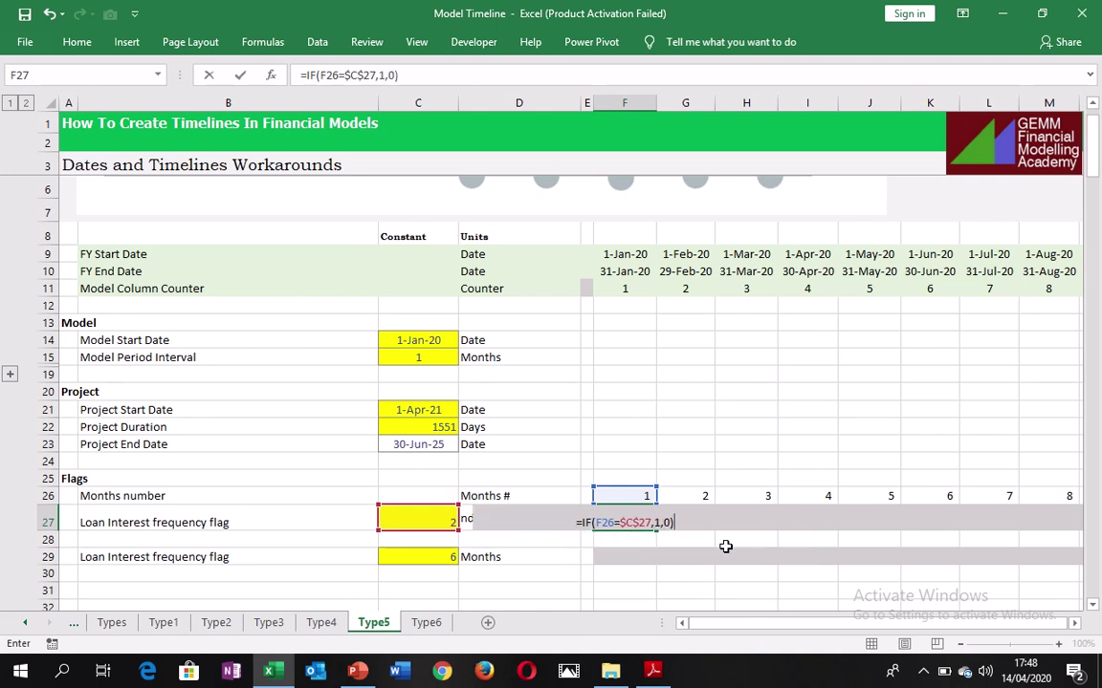
pyautogui.hotkey('ctrl', 'Return')
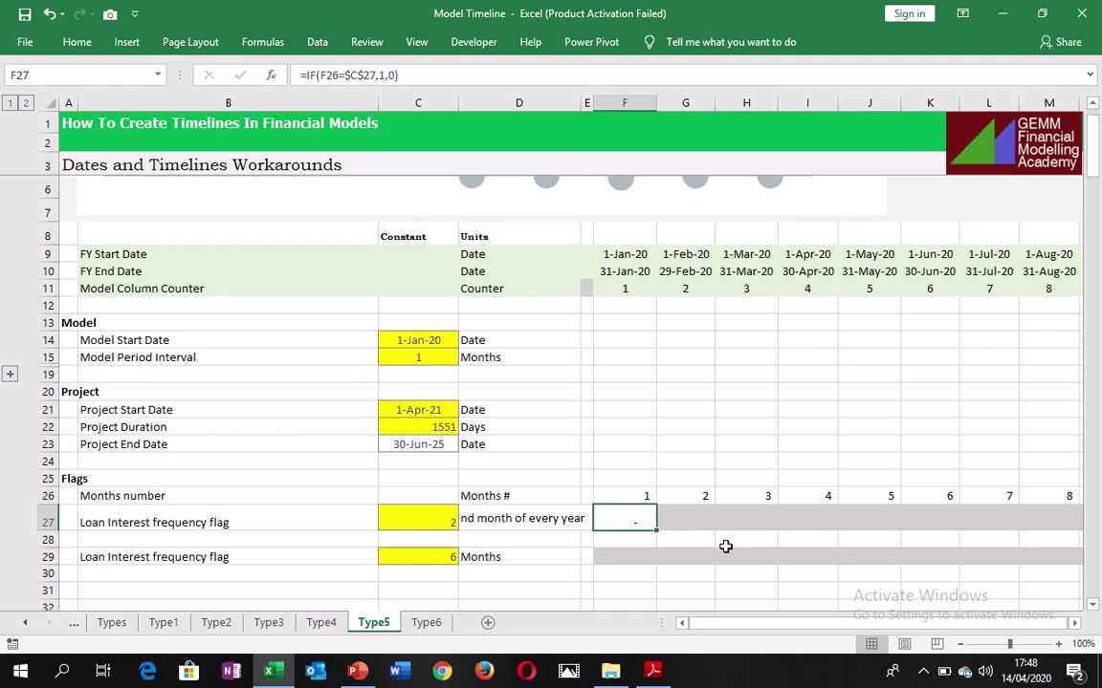
pyautogui.hotkey('ctrl', 'shift', 'Right')
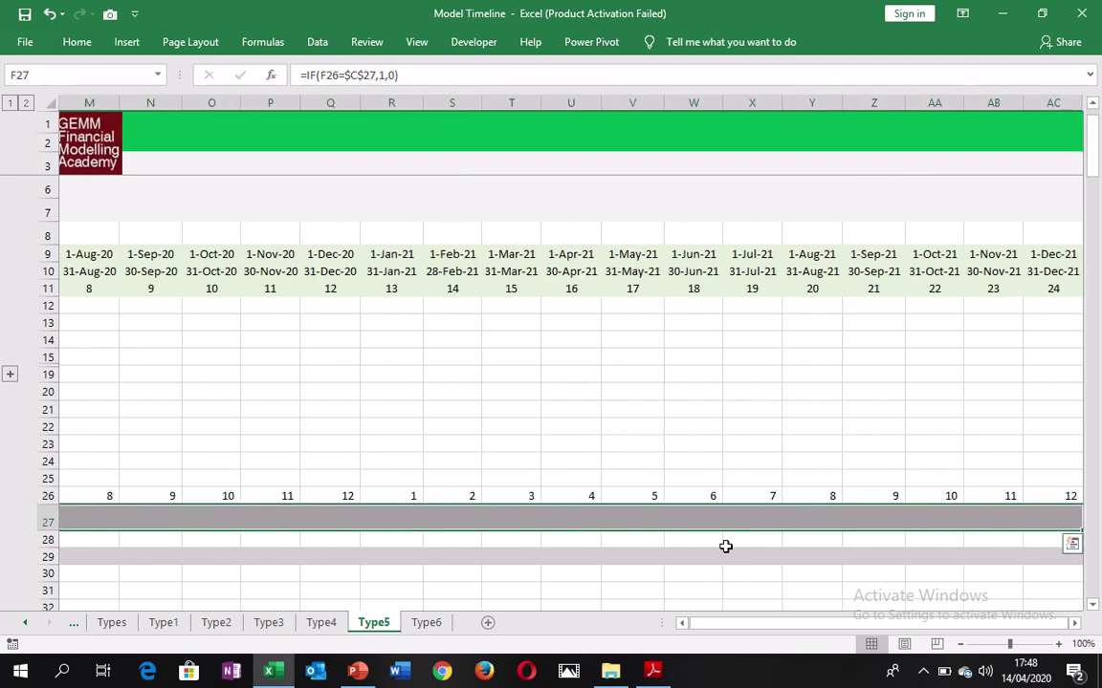
pyautogui.hotkey('ctrl', 'r')
# Check the flags along row 27 against the month numbers above them, from the first year into the second.
pyautogui.press('Left')
pyautogui.press('Left')
pyautogui.press('Left')
pyautogui.press('Left')
pyautogui.press('Left')
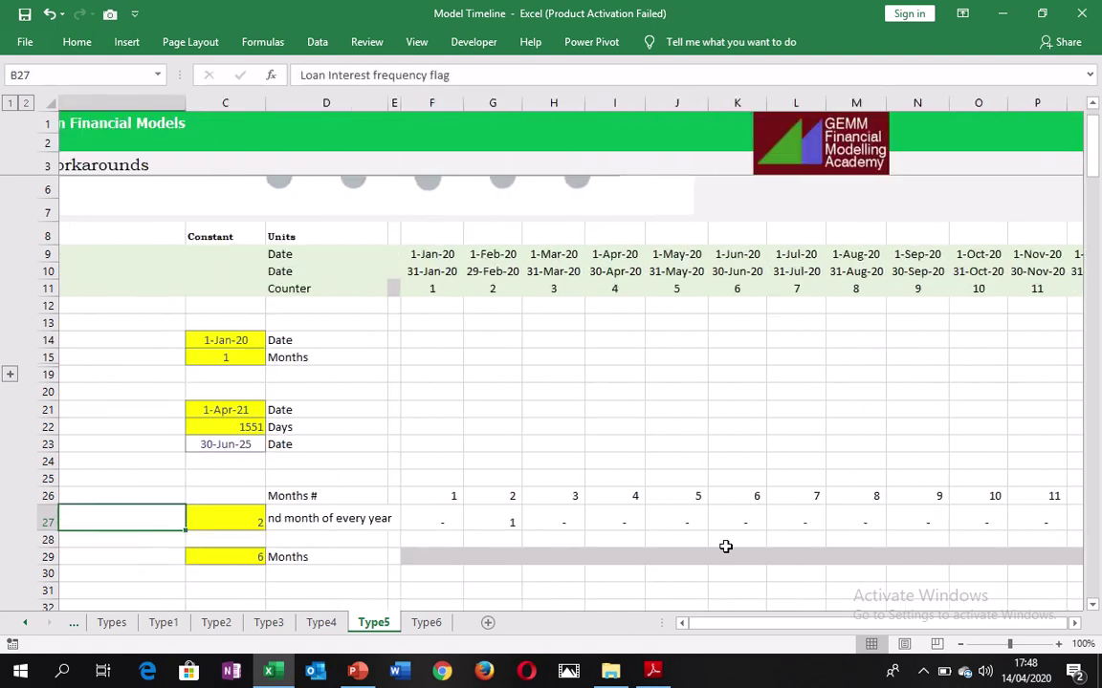
pyautogui.press('Right')
pyautogui.press('Right')
pyautogui.press('Right')
pyautogui.press('Right')
pyautogui.press('Right')
pyautogui.press('Right')
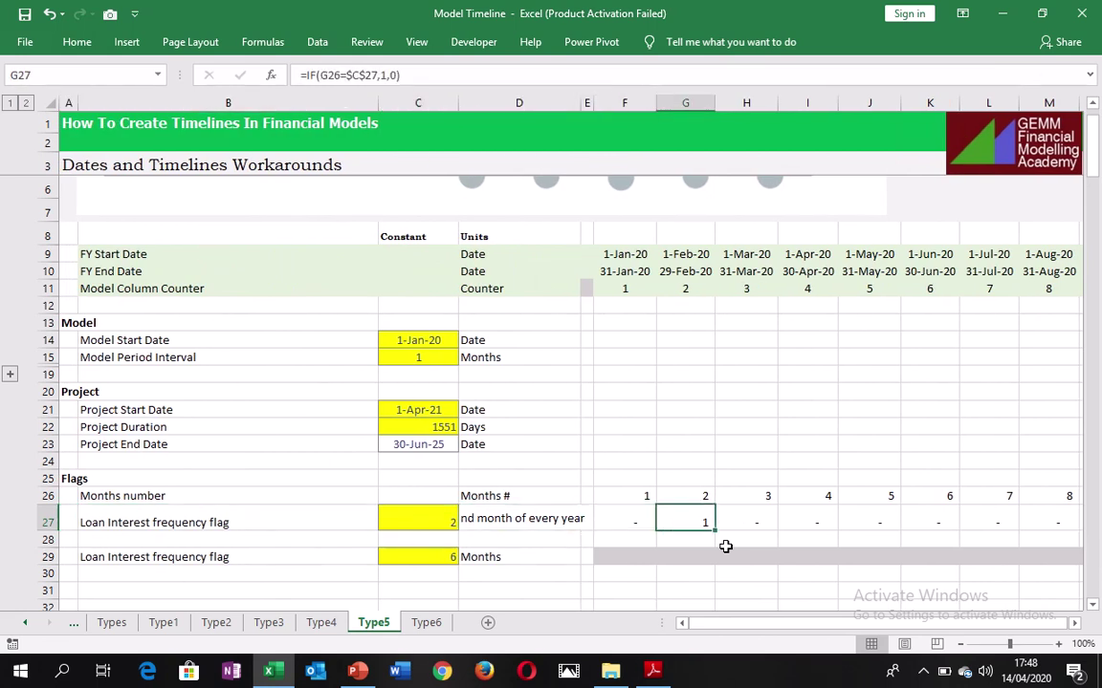
pyautogui.press('Right')
pyautogui.press('Right')
pyautogui.press('Right')
pyautogui.press('Right')
pyautogui.press('Right')
pyautogui.press('Right')
pyautogui.press('Right')
pyautogui.press('Right')
pyautogui.press('Right')
pyautogui.press('Right')
pyautogui.press('Right')
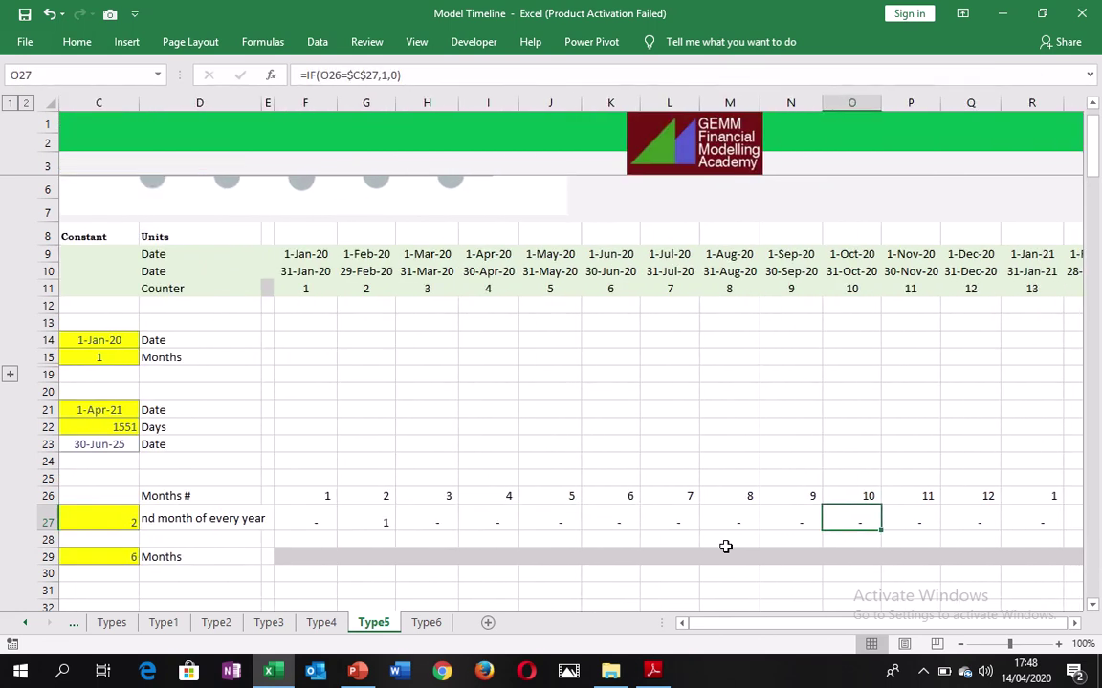
pyautogui.press('Right')
pyautogui.press('Right')
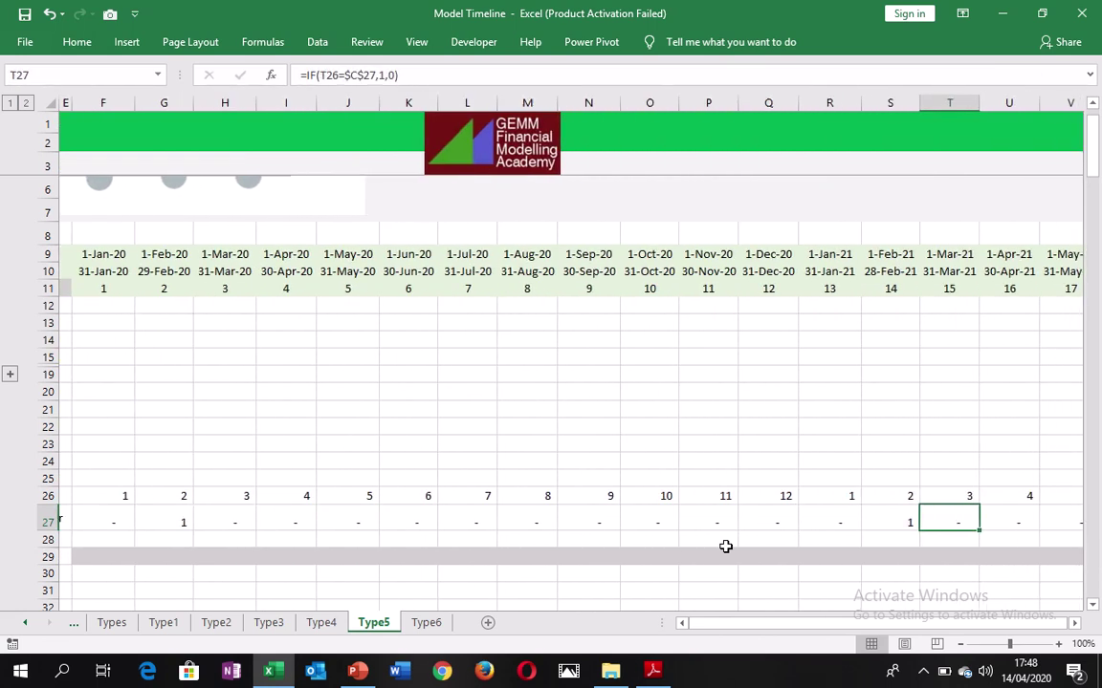
pyautogui.press('Left')
pyautogui.press('Left')
pyautogui.press('Left')
pyautogui.press('Left')
pyautogui.press('Left')
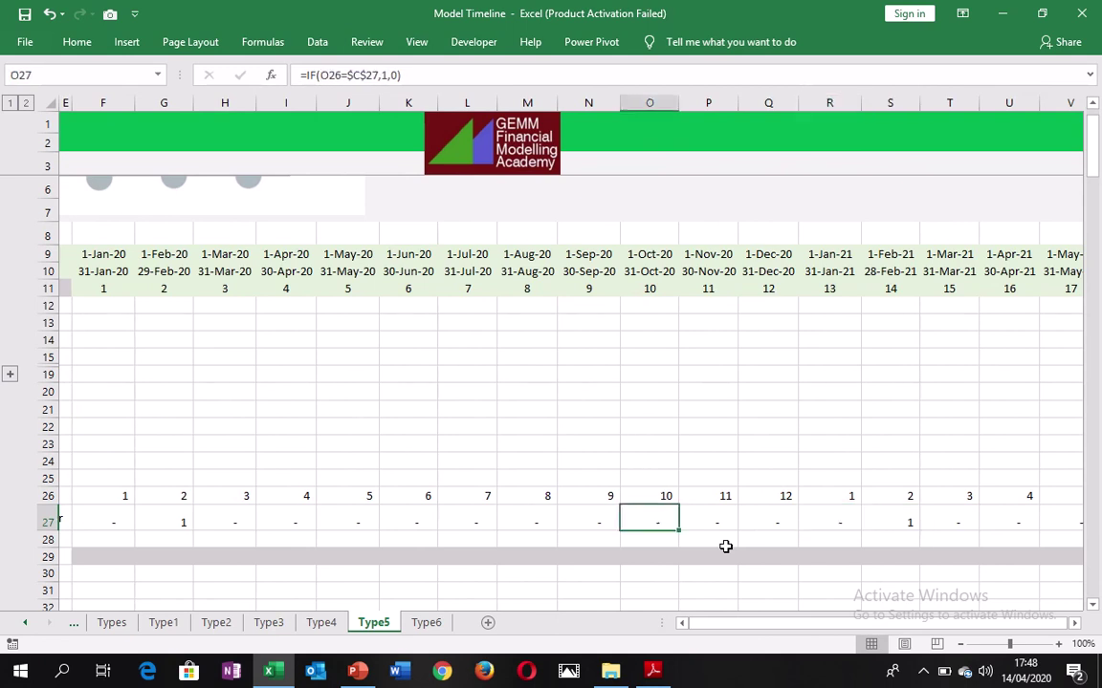
# Set the first Loan Interest frequency flag constant in C27 to 5.
pyautogui.press('Home')
pyautogui.press('Right')
pyautogui.press('Right')
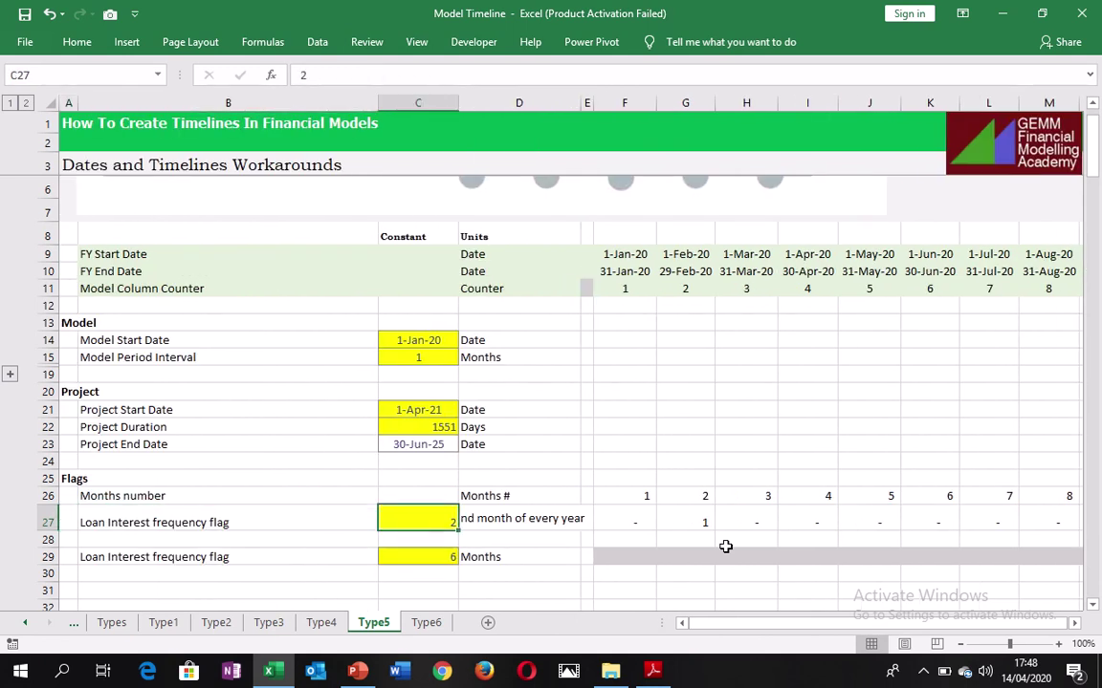
pyautogui.write('5')
pyautogui.press('Right')
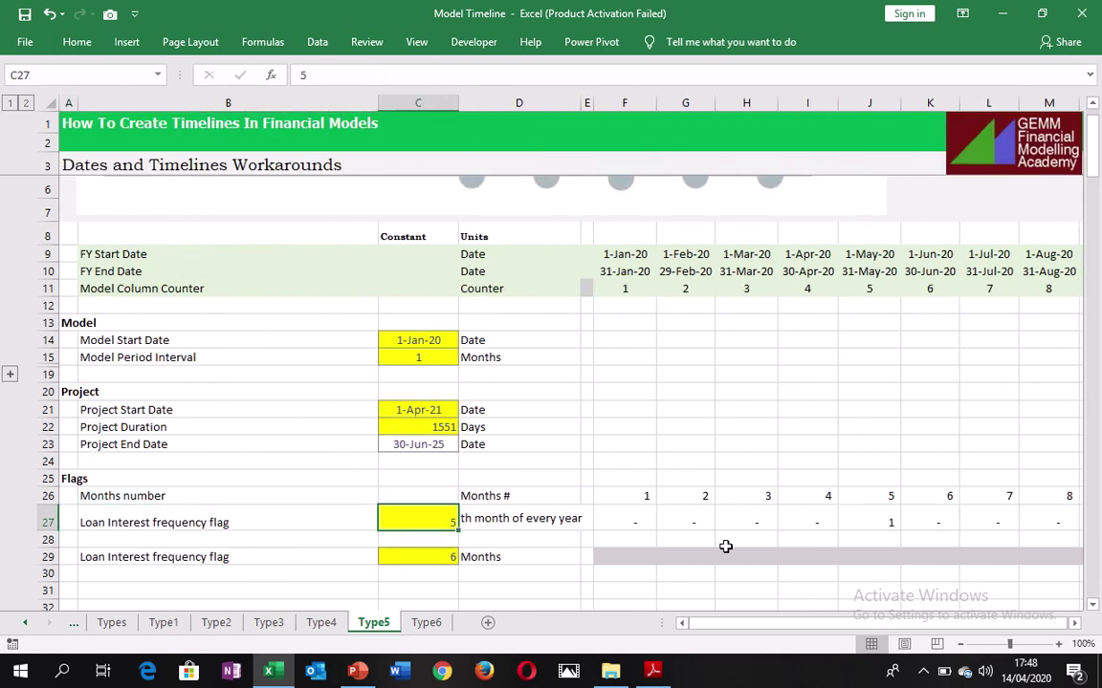
# Examine where the row 27 flags fall in each timeline year for the new month constant.
pyautogui.press('Right')
pyautogui.press('Right')
pyautogui.press('Right')
pyautogui.press('Right')
pyautogui.press('Right')
pyautogui.press('Right')
pyautogui.press('Right')
pyautogui.press('Right')
pyautogui.press('Right')
pyautogui.press('Right')
pyautogui.press('Right')
pyautogui.press('Right')
pyautogui.press('Right')
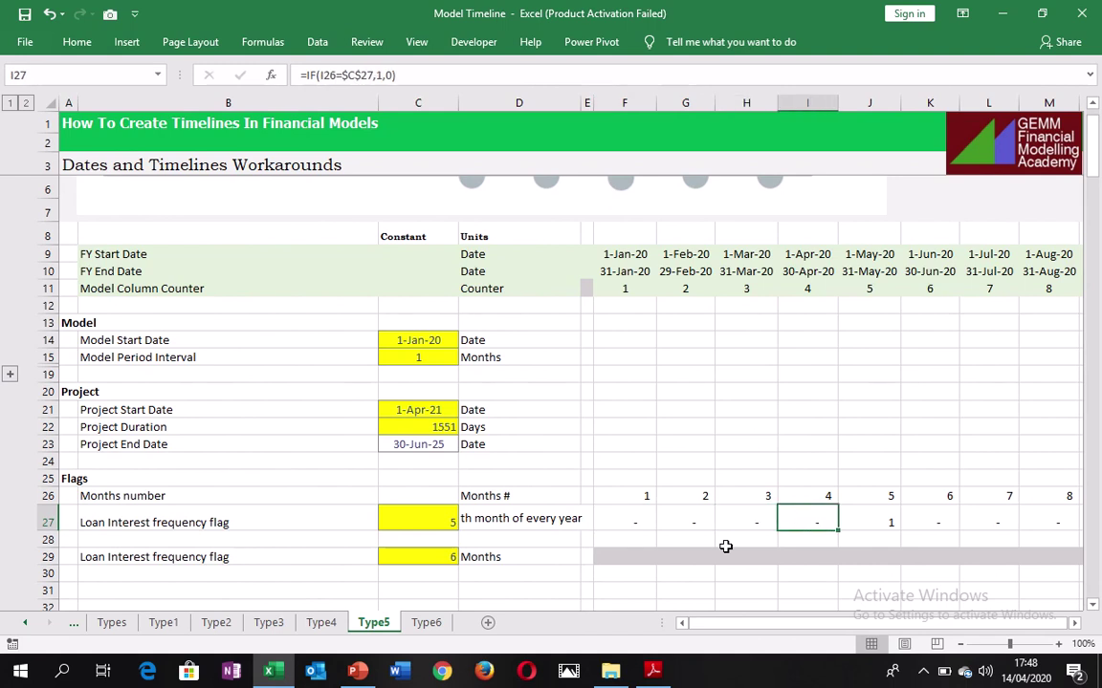
pyautogui.press('Right')
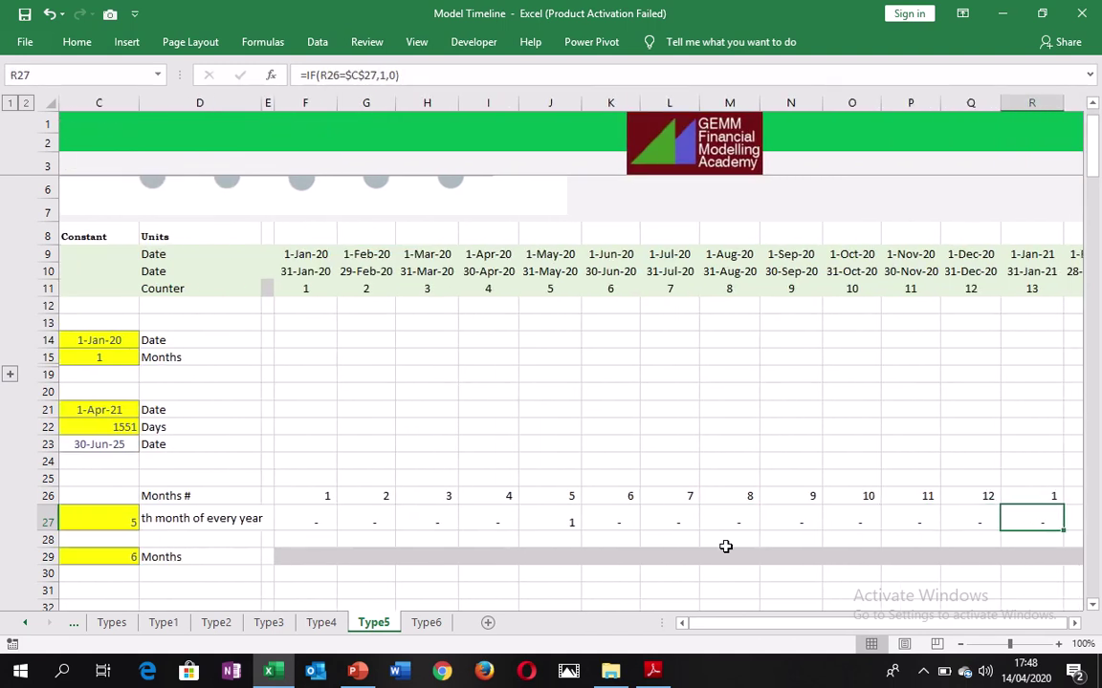
pyautogui.press('Left')
pyautogui.press('Left')
pyautogui.press('Left')
pyautogui.press('Left')
pyautogui.press('Left')
pyautogui.press('Left')
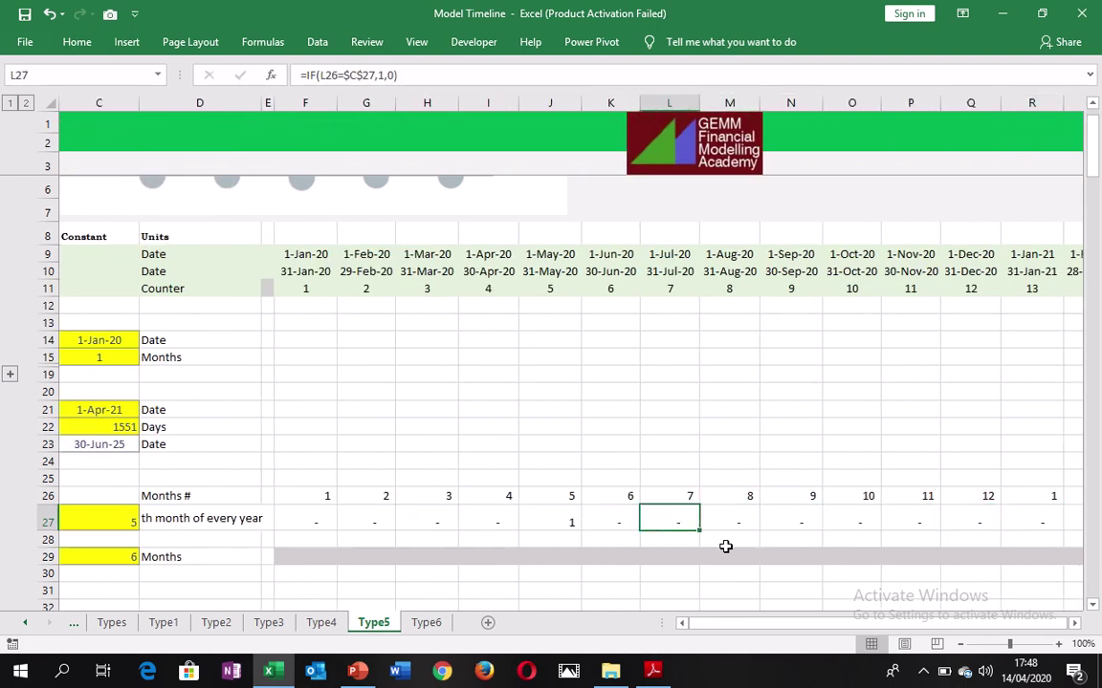
pyautogui.press('Right')
pyautogui.press('Right')
pyautogui.press('Right')
pyautogui.press('Right')
pyautogui.press('Right')
pyautogui.press('Right')
pyautogui.press('Right')
pyautogui.press('Right')
pyautogui.press('Right')
pyautogui.press('Right')
pyautogui.press('Right')
pyautogui.press('Right')
pyautogui.press('Right')
pyautogui.press('Right')
pyautogui.press('Right')
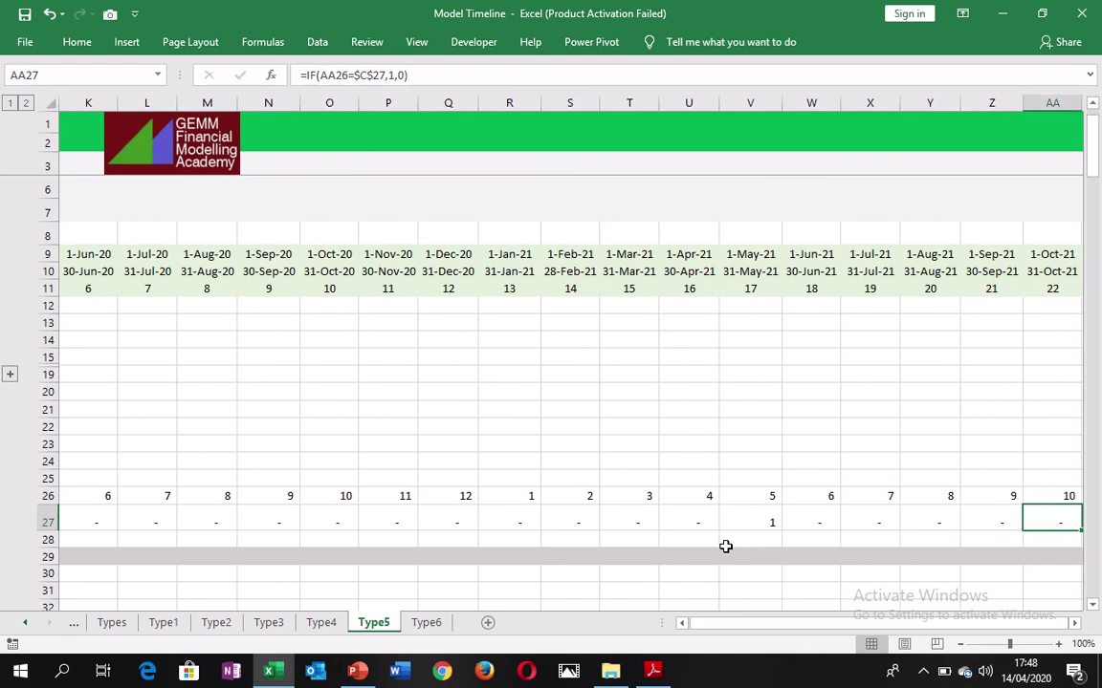
pyautogui.press('Left')
pyautogui.press('Left')
pyautogui.press('Left')
pyautogui.press('Left')
pyautogui.press('Left')
pyautogui.press('Left')
pyautogui.press('Left')
pyautogui.press('Left')
pyautogui.press('Left')
pyautogui.press('Left')
pyautogui.press('Left')
pyautogui.press('Left')
pyautogui.press('Left')
pyautogui.press('Left')
pyautogui.press('Left')
pyautogui.press('Left')
pyautogui.press('Left')
pyautogui.press('Left')
pyautogui.press('Left')
pyautogui.press('Left')
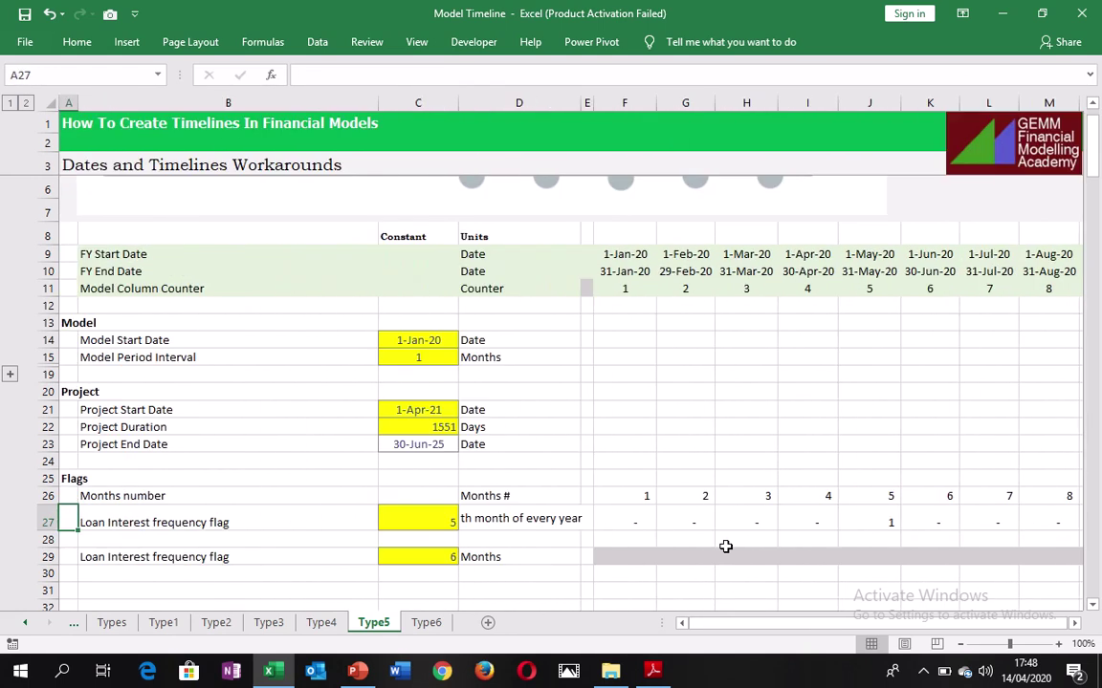
pyautogui.press('Right')
pyautogui.press('Right')
pyautogui.press('Right')
pyautogui.press('Right')
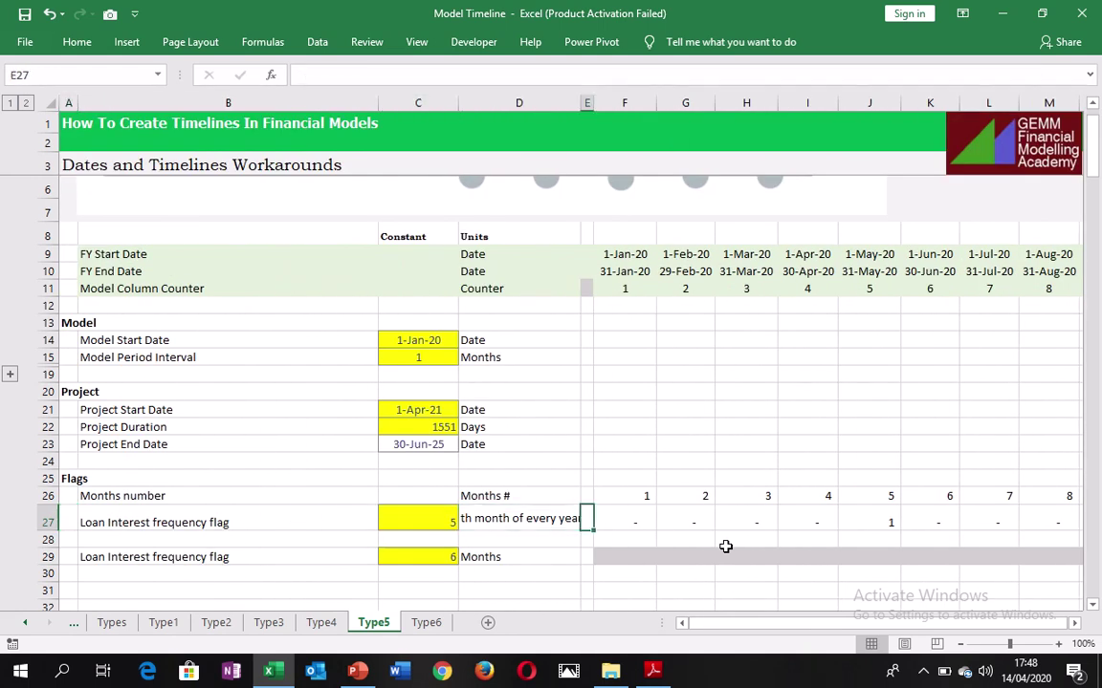
# Review the second Loan Interest frequency flag in row 29: its label, constant, unit and first timeline cell.
pyautogui.press('Left')
pyautogui.press('Down')
pyautogui.press('Down')
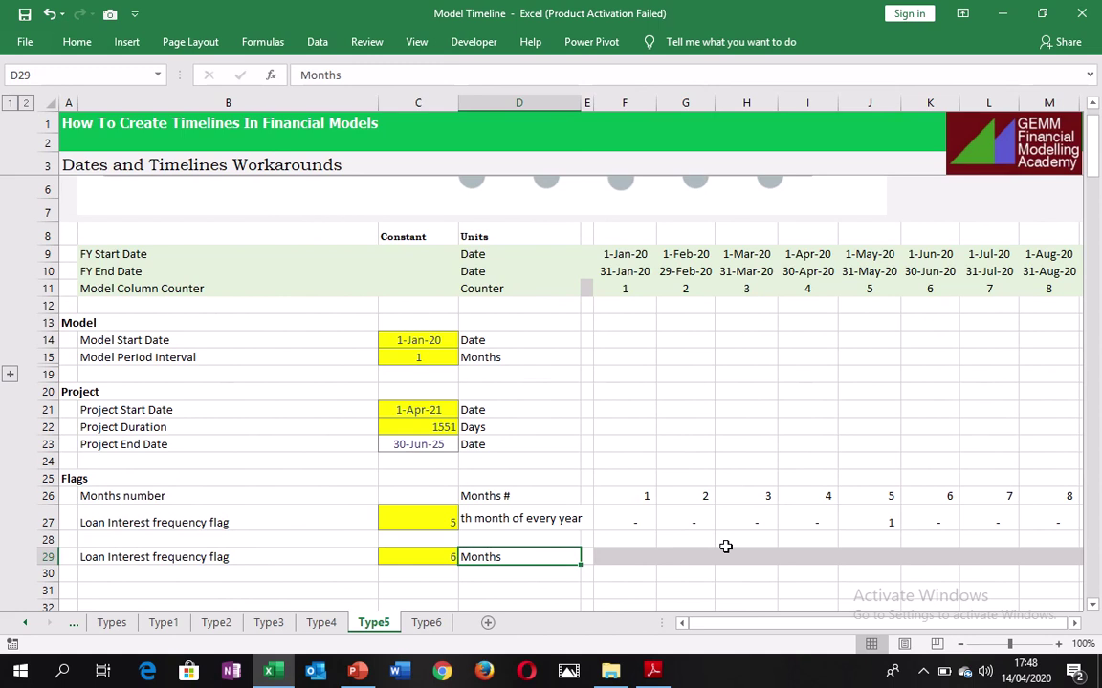
pyautogui.press('Left')
pyautogui.press('Left')
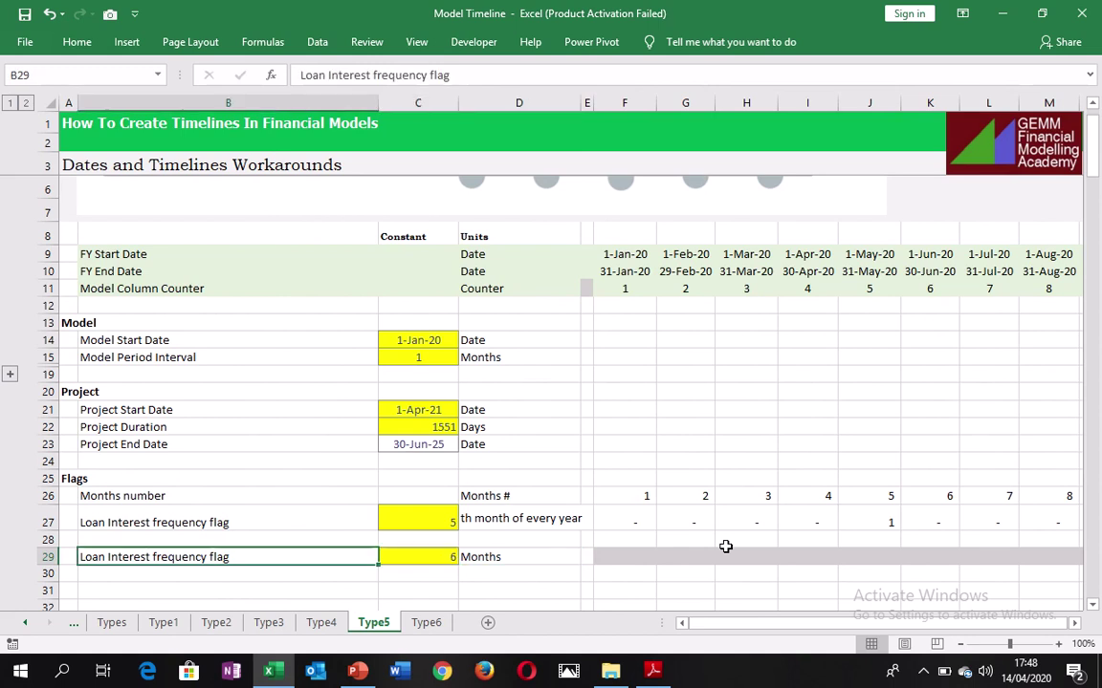
pyautogui.press('Right')
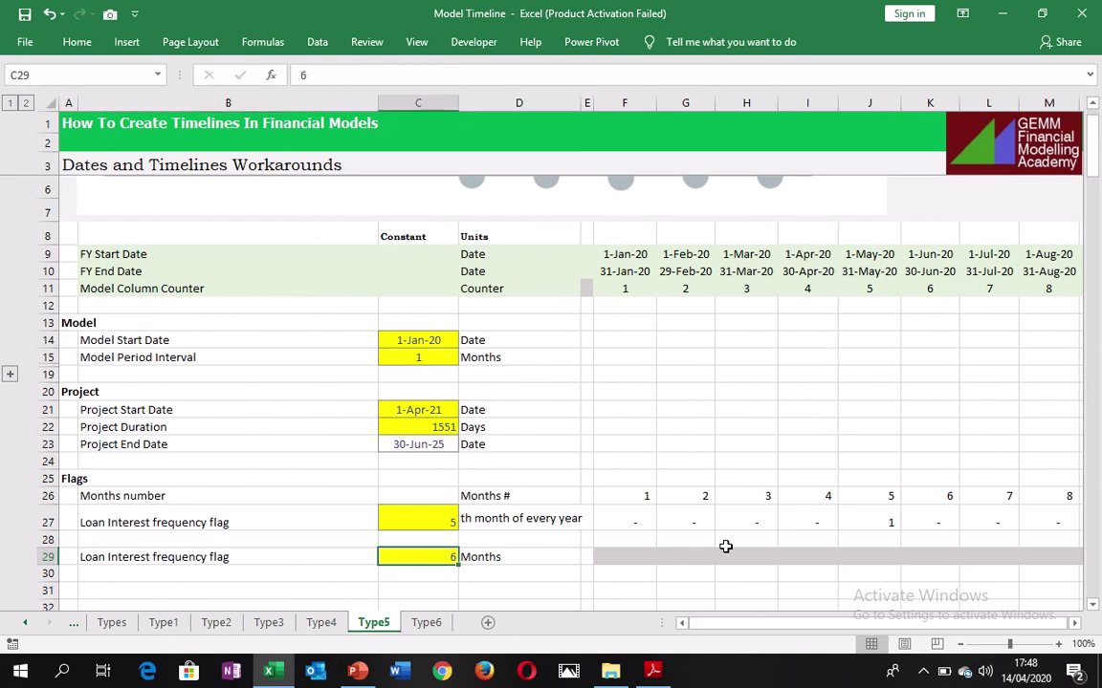
pyautogui.press('Right')
pyautogui.press('Right')
pyautogui.press('Right')
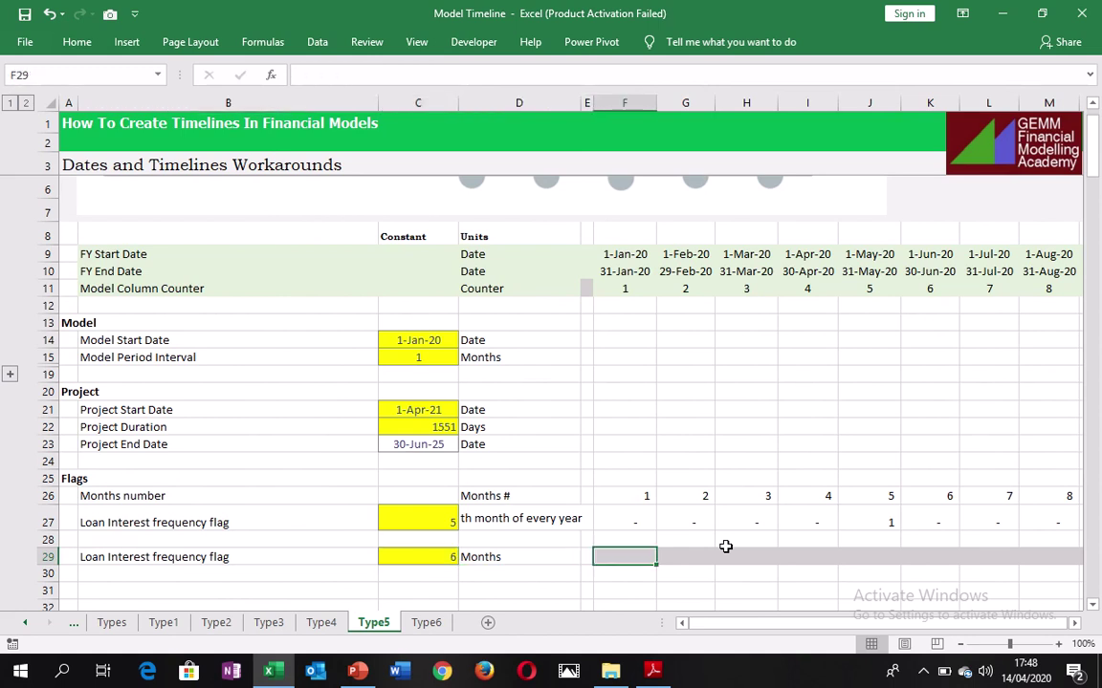
pyautogui.press('Up')
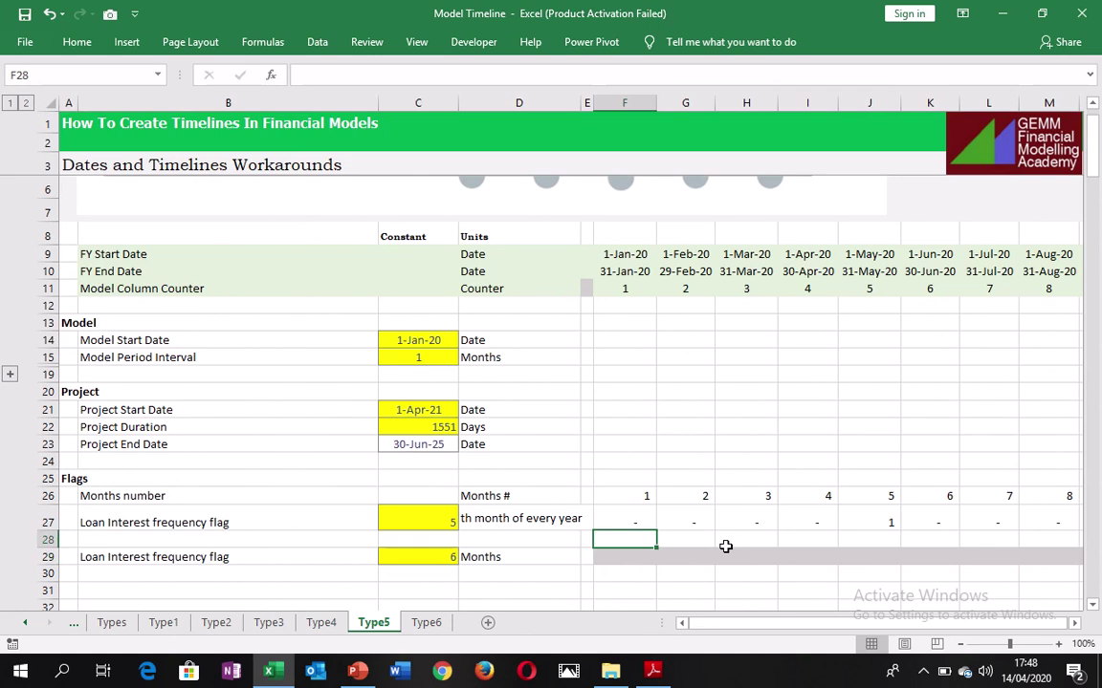
pyautogui.press('Down')
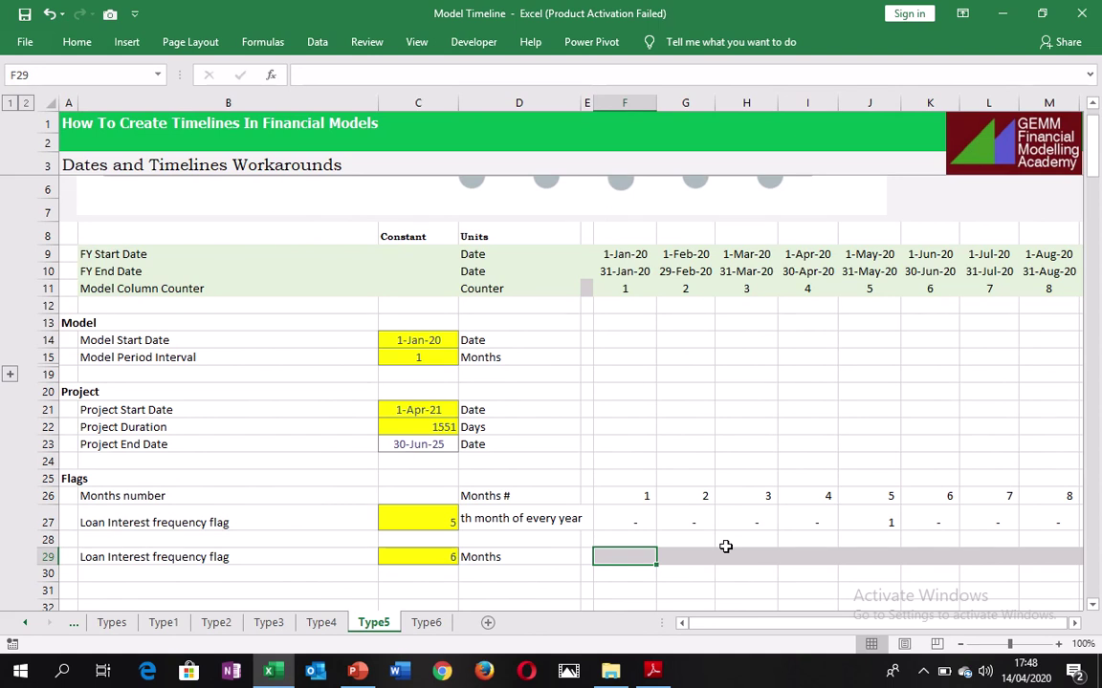
# Start an IF formula in F29 whose test is MOD of month number F26 by absolute constant $C$29 equal to 0.
pyautogui.write('=IF(')
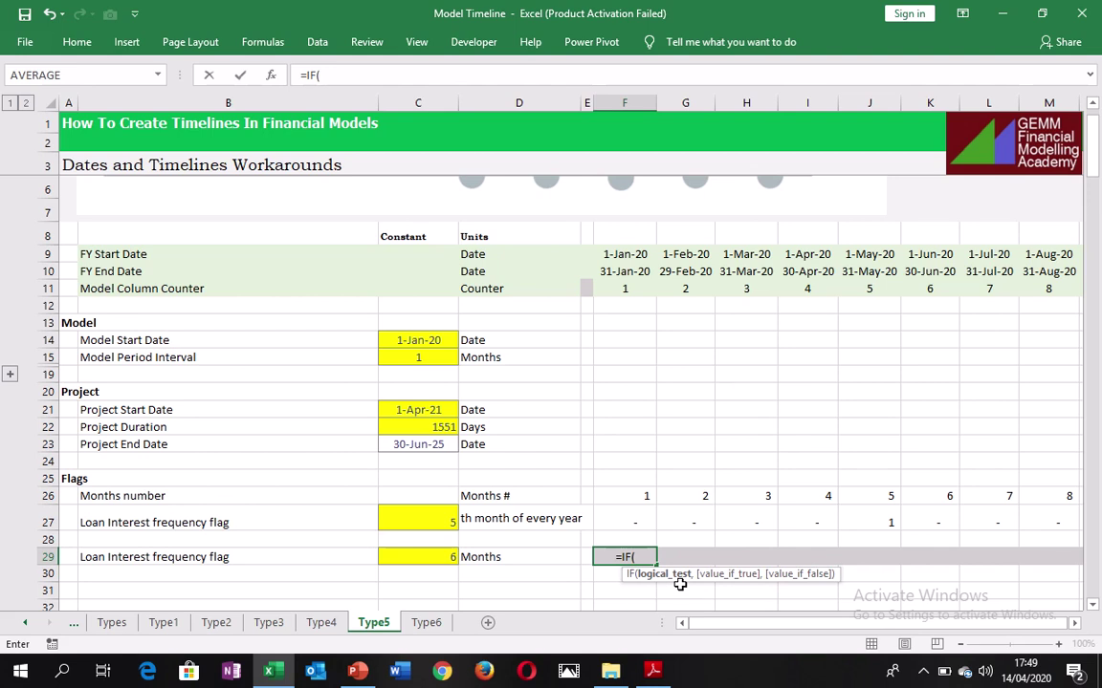
pyautogui.write('mod')
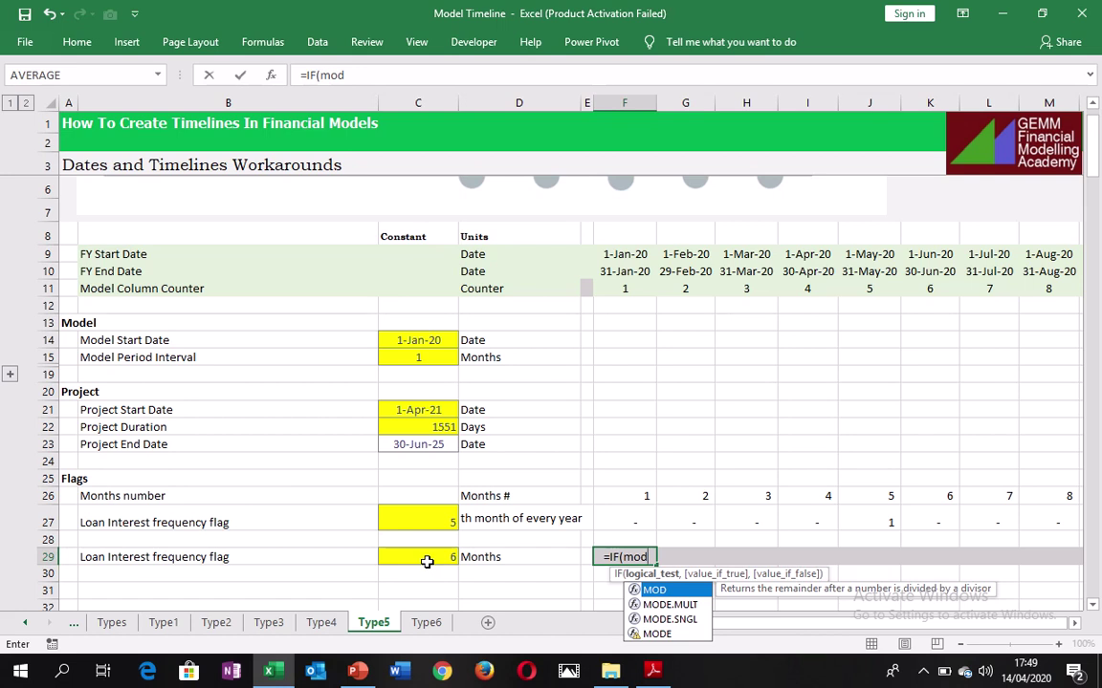
pyautogui.press('Tab')
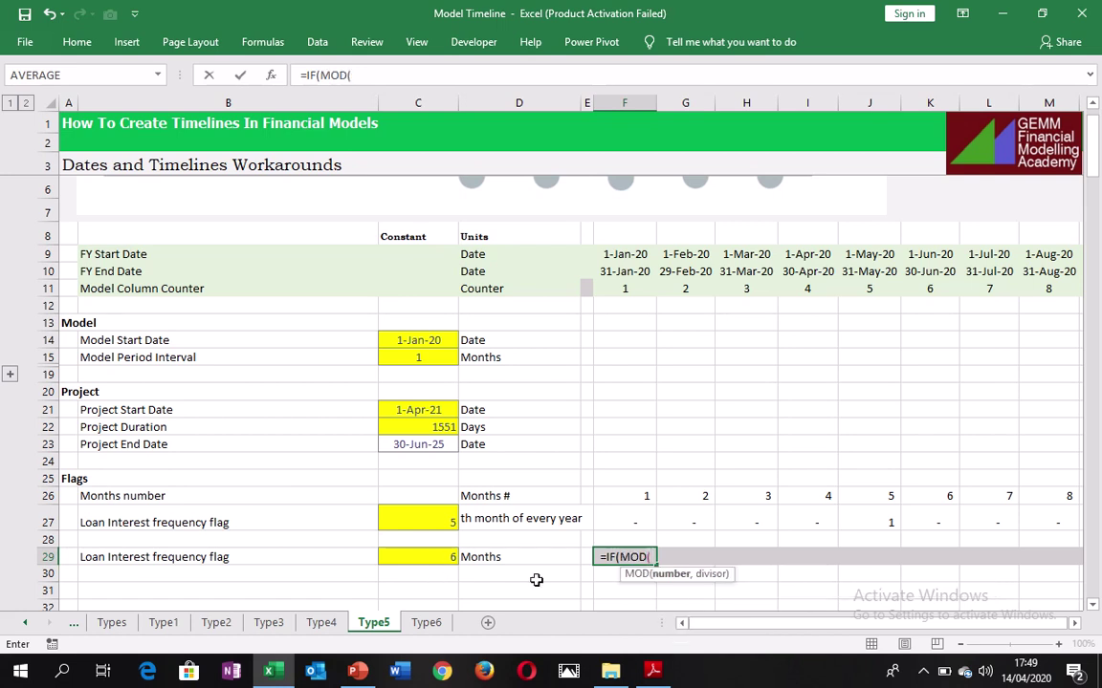
pyautogui.click(639, 493)
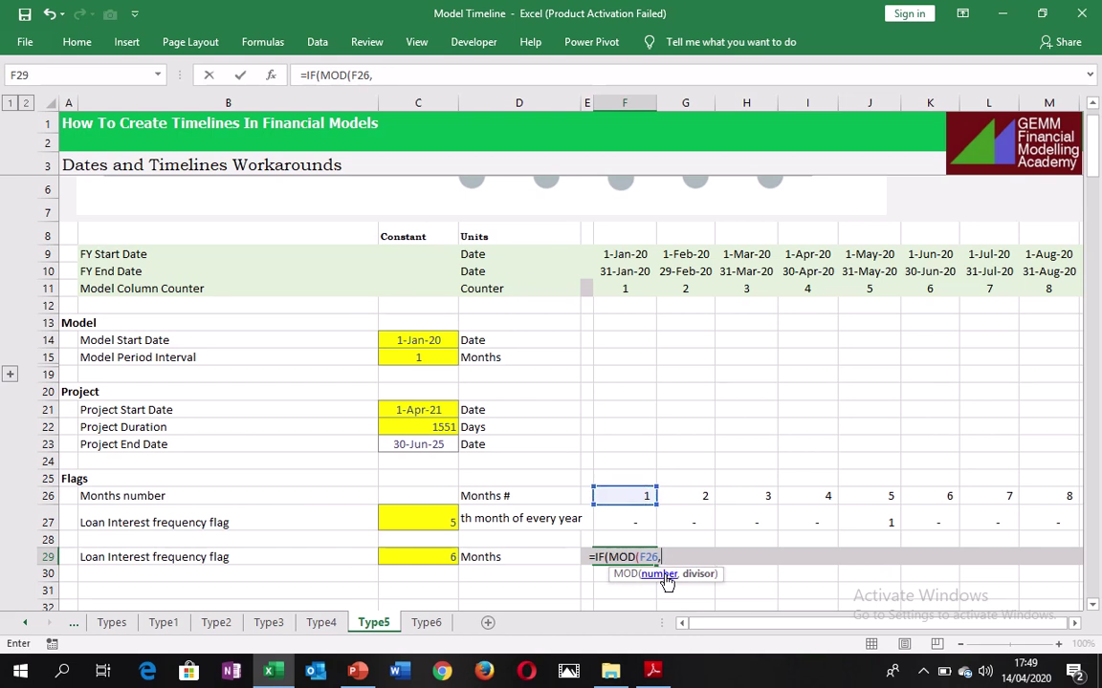
pyautogui.write(',')
pyautogui.click(446, 559)
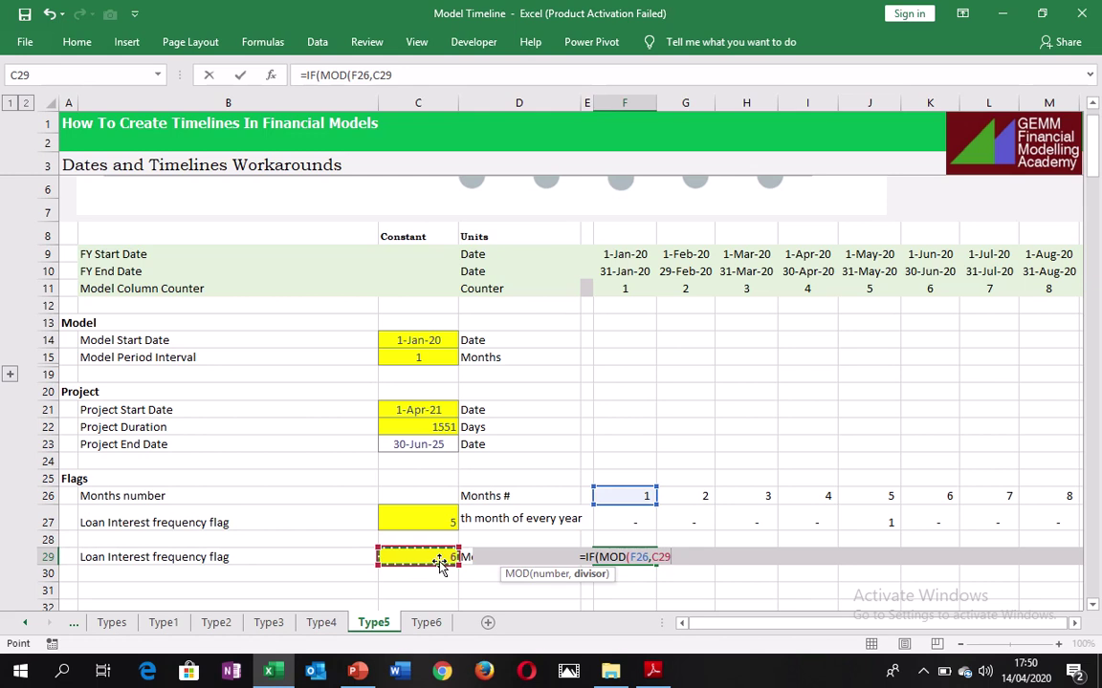
pyautogui.press('F4')
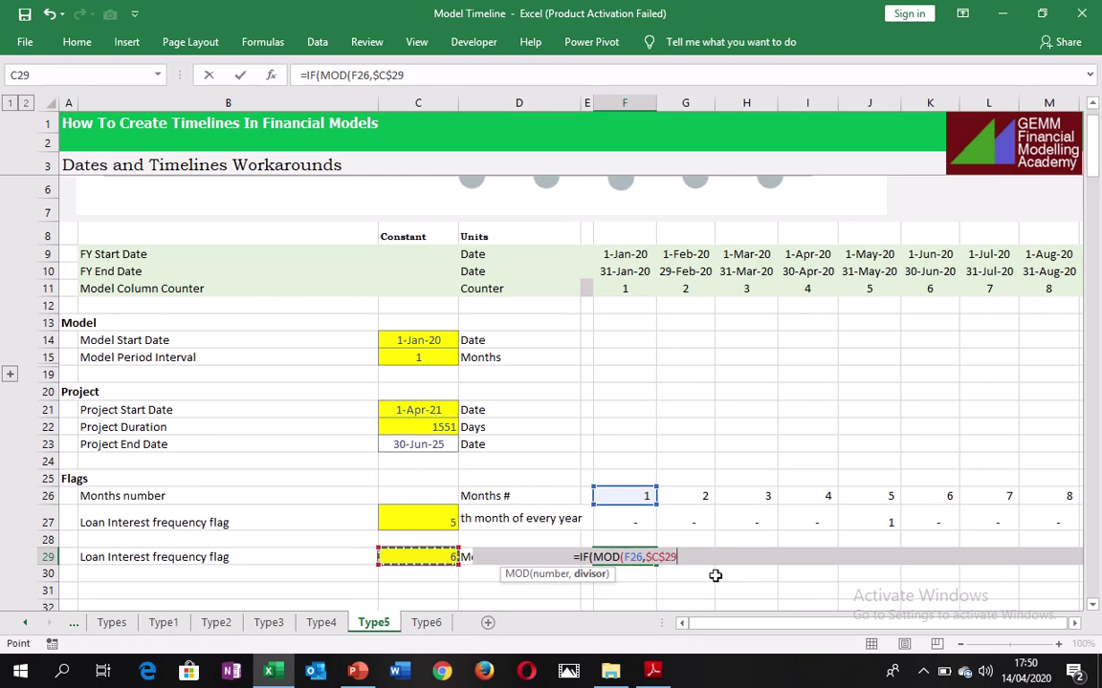
pyautogui.write(')')
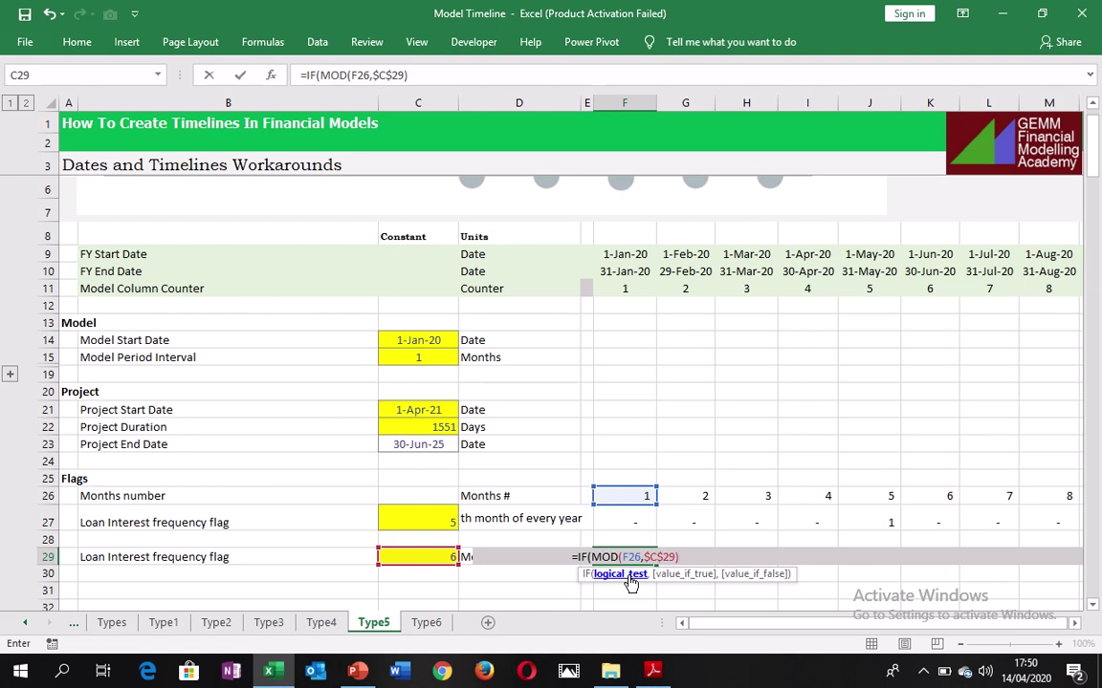
pyautogui.write('=')
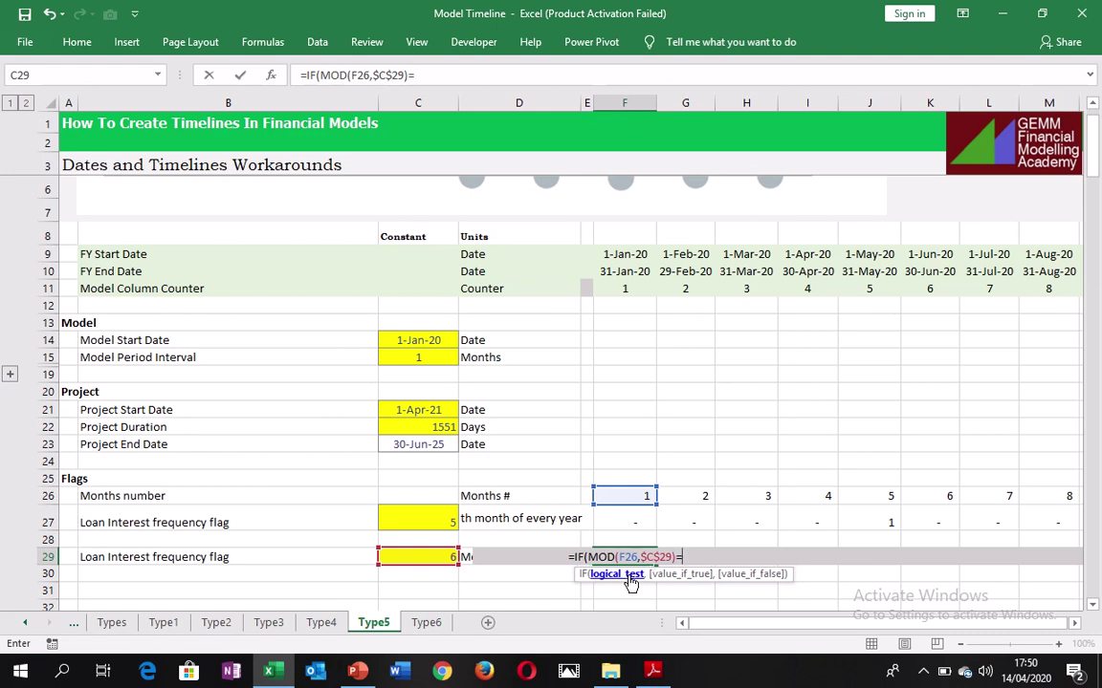
pyautogui.write('0')
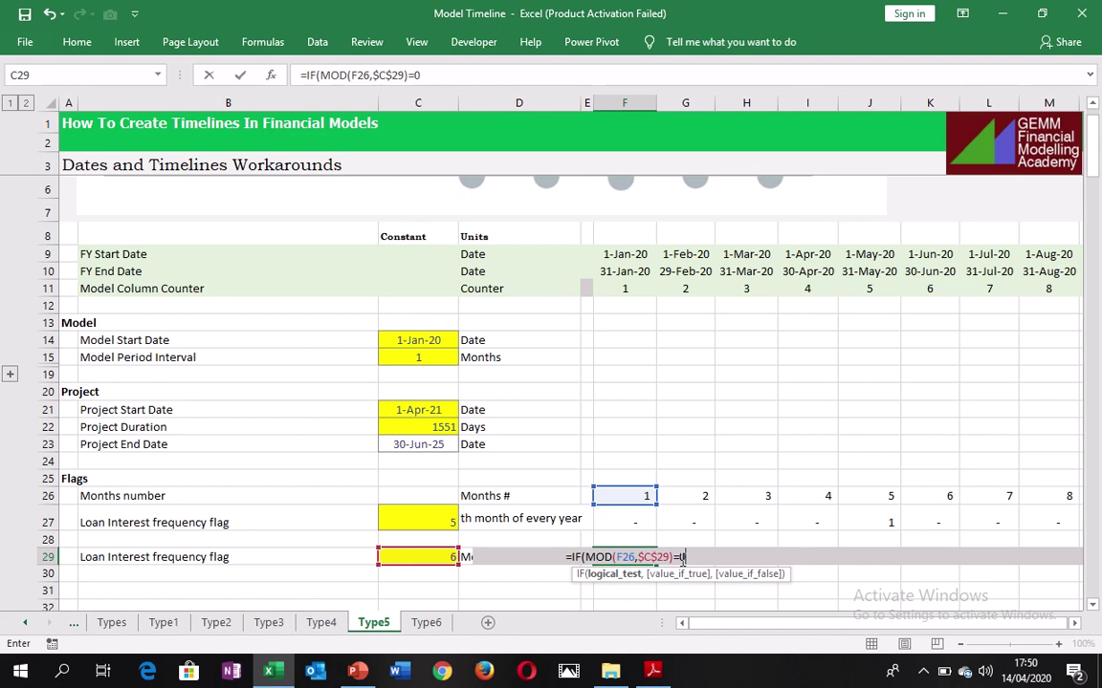
pyautogui.press('Return')
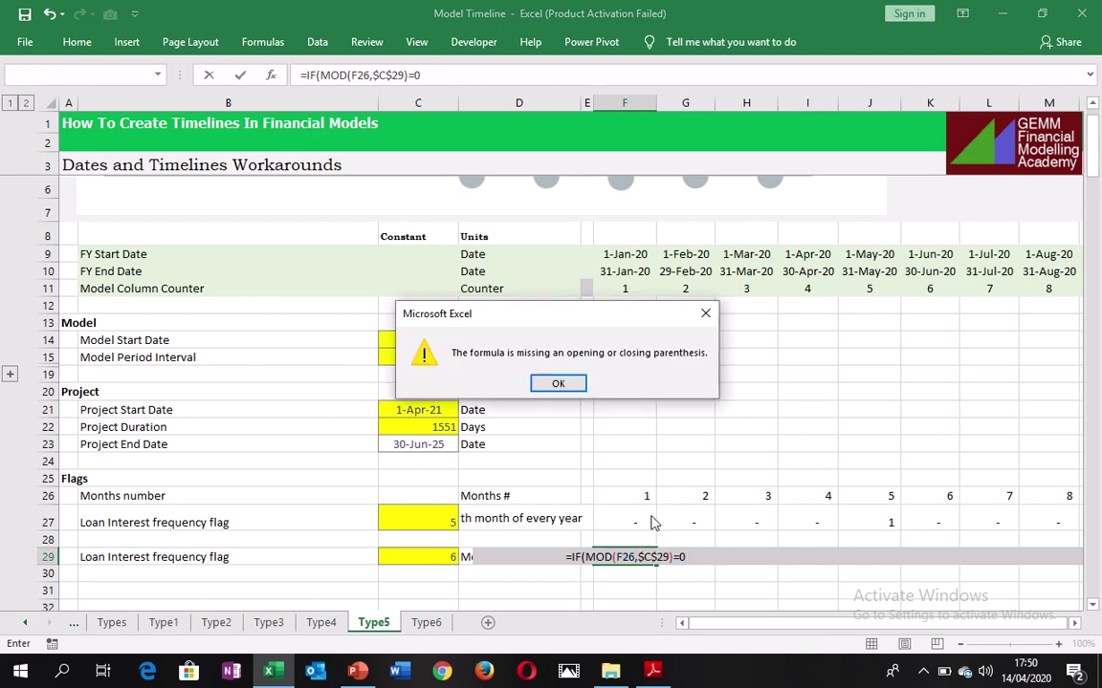
pyautogui.press('Return')
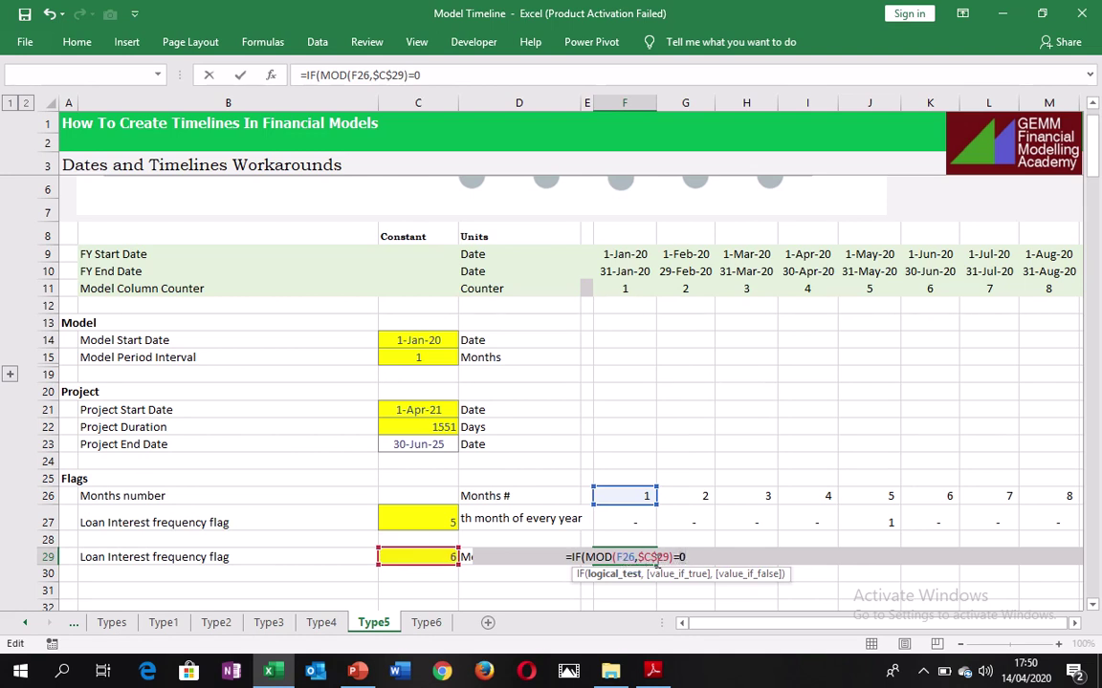
pyautogui.press('BackSpace')
pyautogui.write(',')
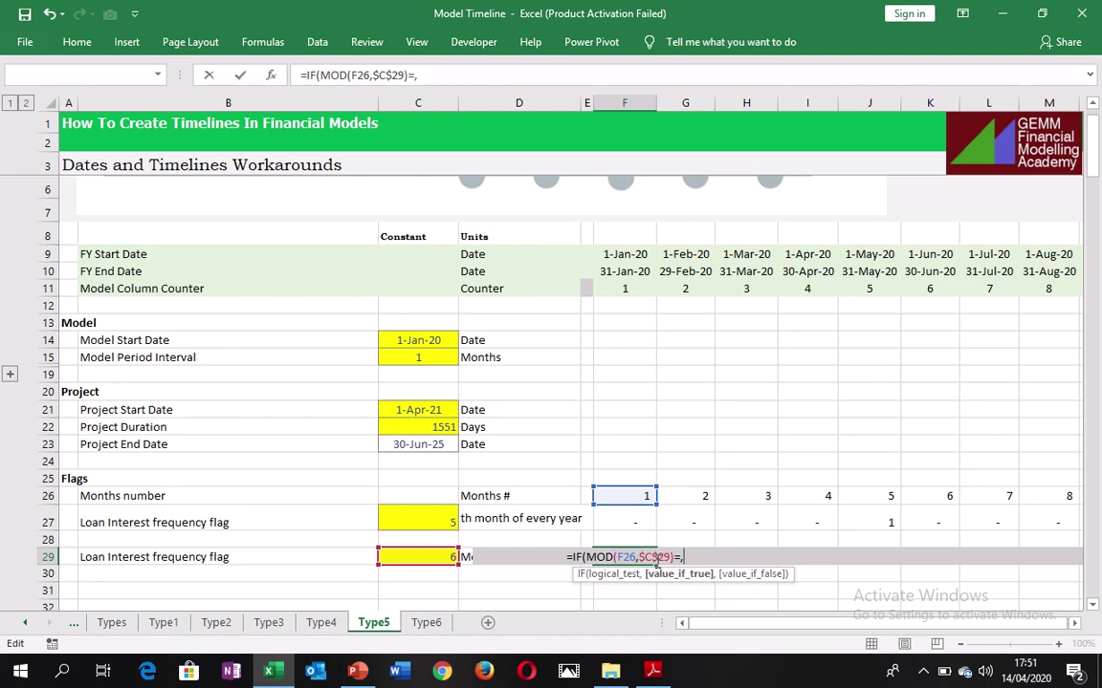
pyautogui.press('BackSpace')
pyautogui.press('BackSpace')
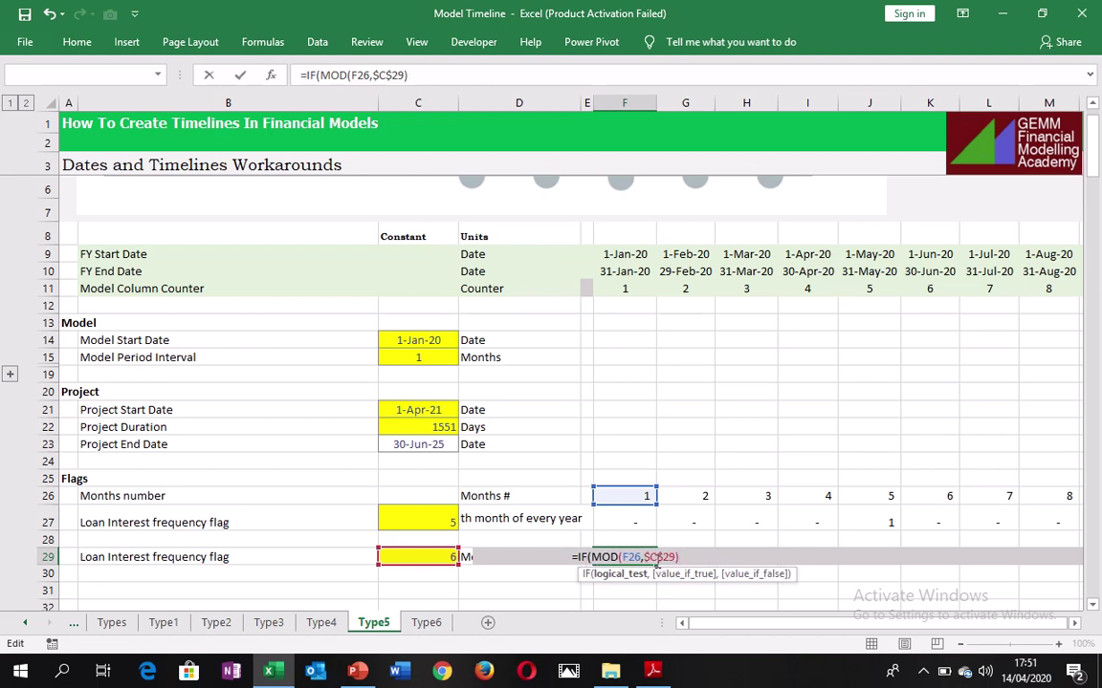
pyautogui.write('=0')
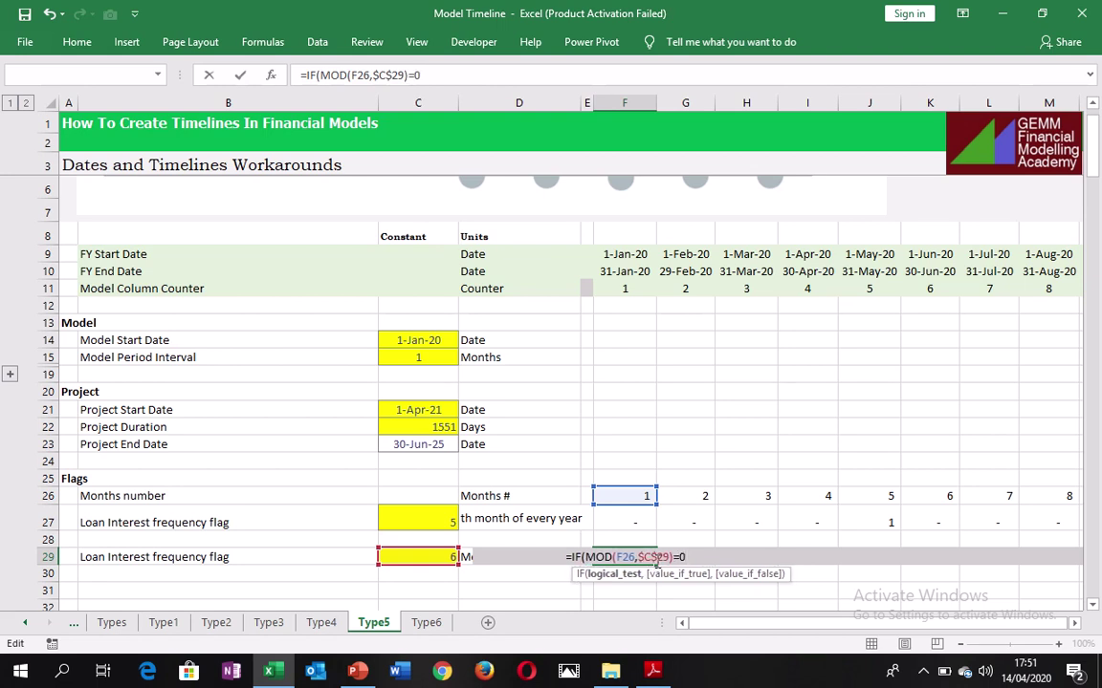
# Complete the F29 formula as =IF(MOD(F26,$C$29)=0,1,0), check its arguments and commit it.
pyautogui.write(',1')
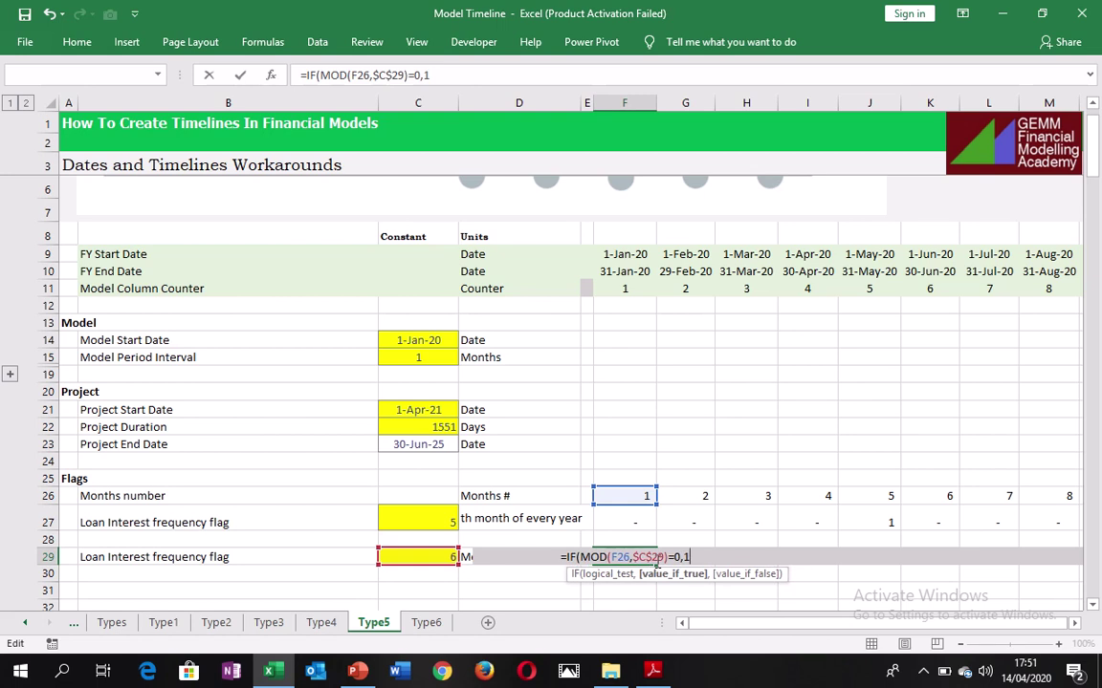
pyautogui.write(',')
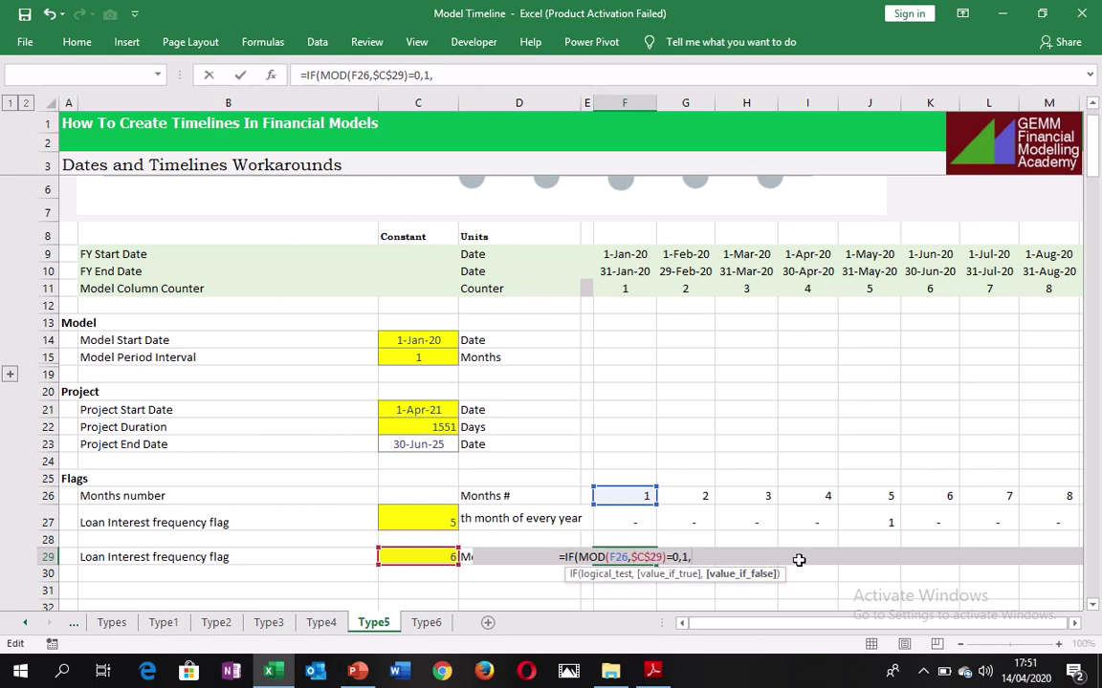
pyautogui.write('0')
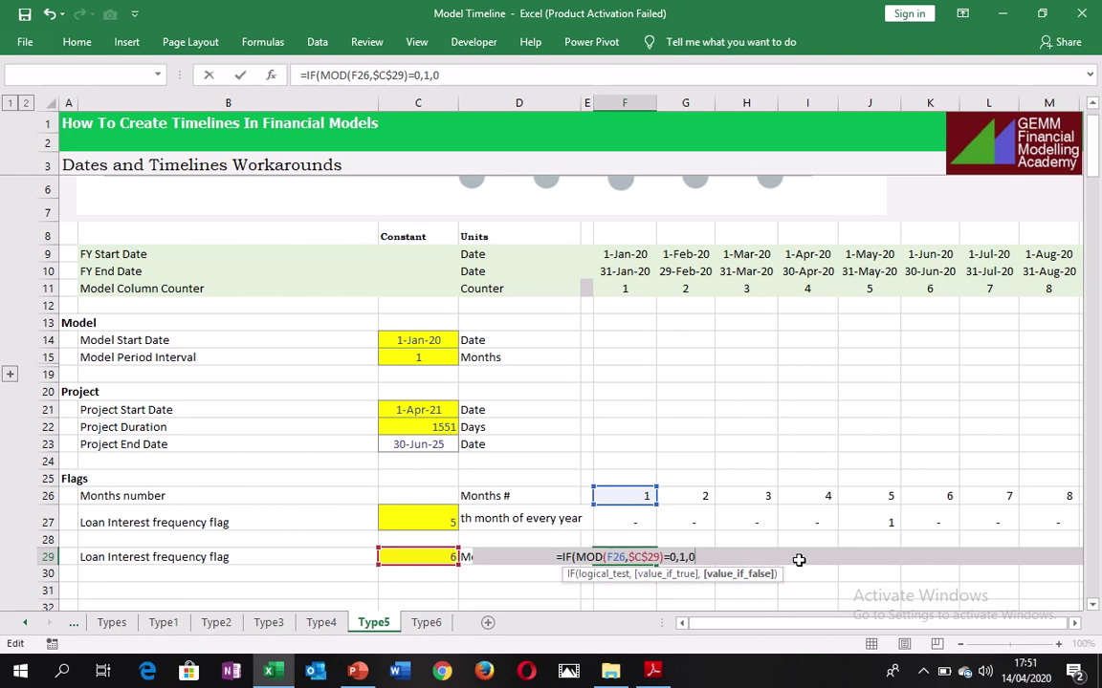
pyautogui.write(')')
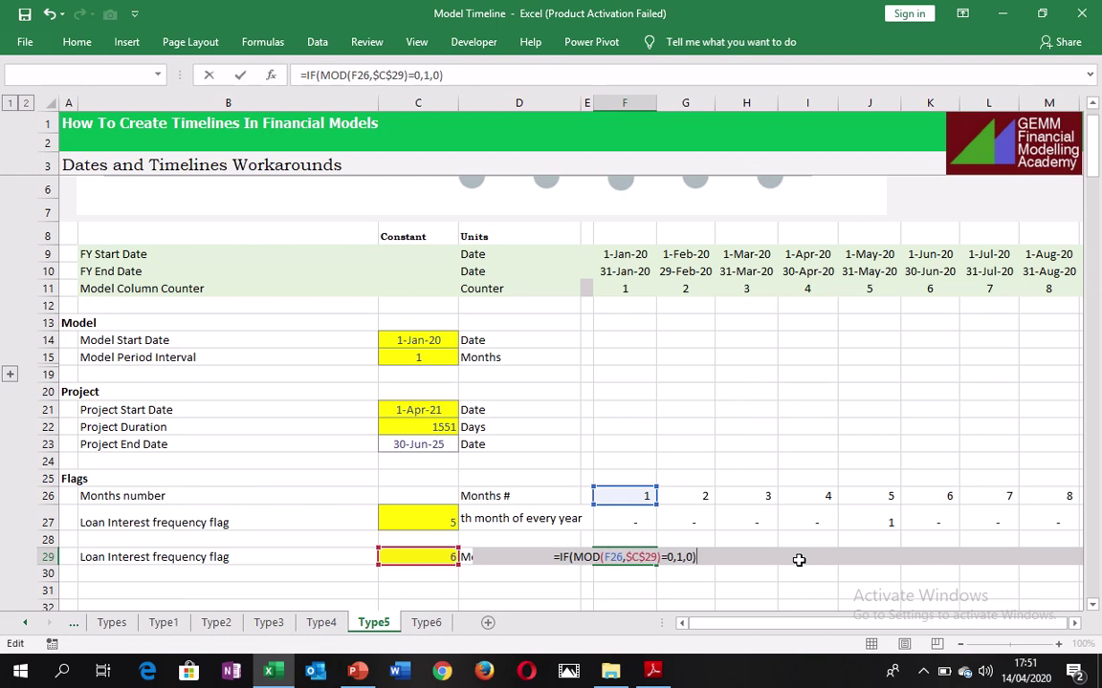
pyautogui.click(586, 557)
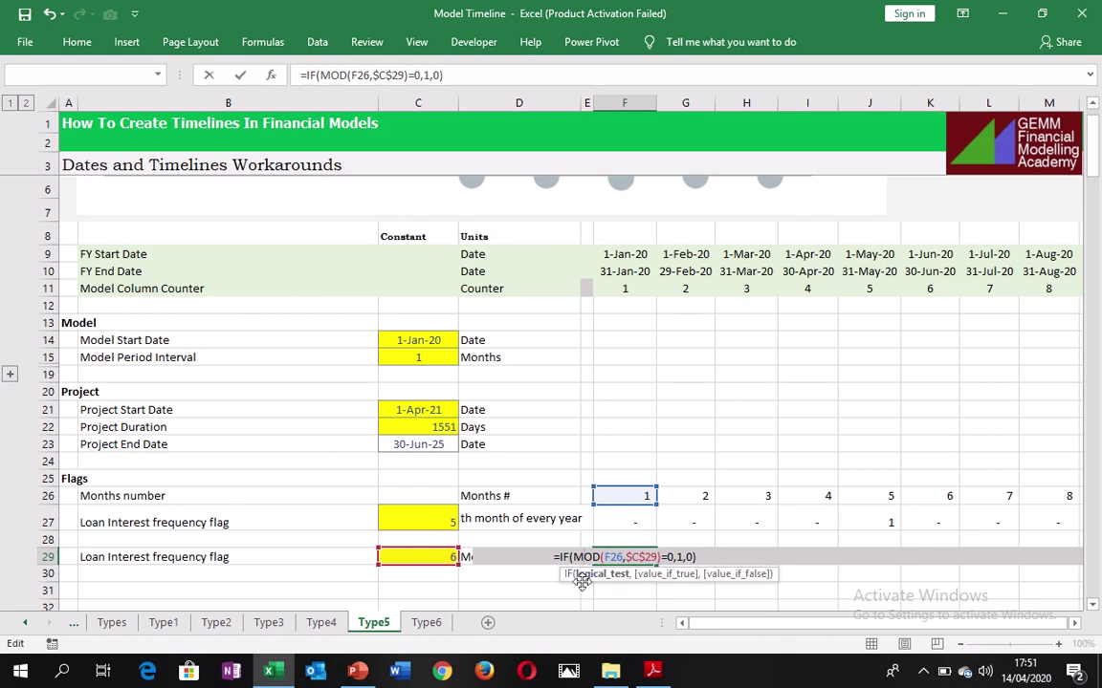
pyautogui.click(669, 575)
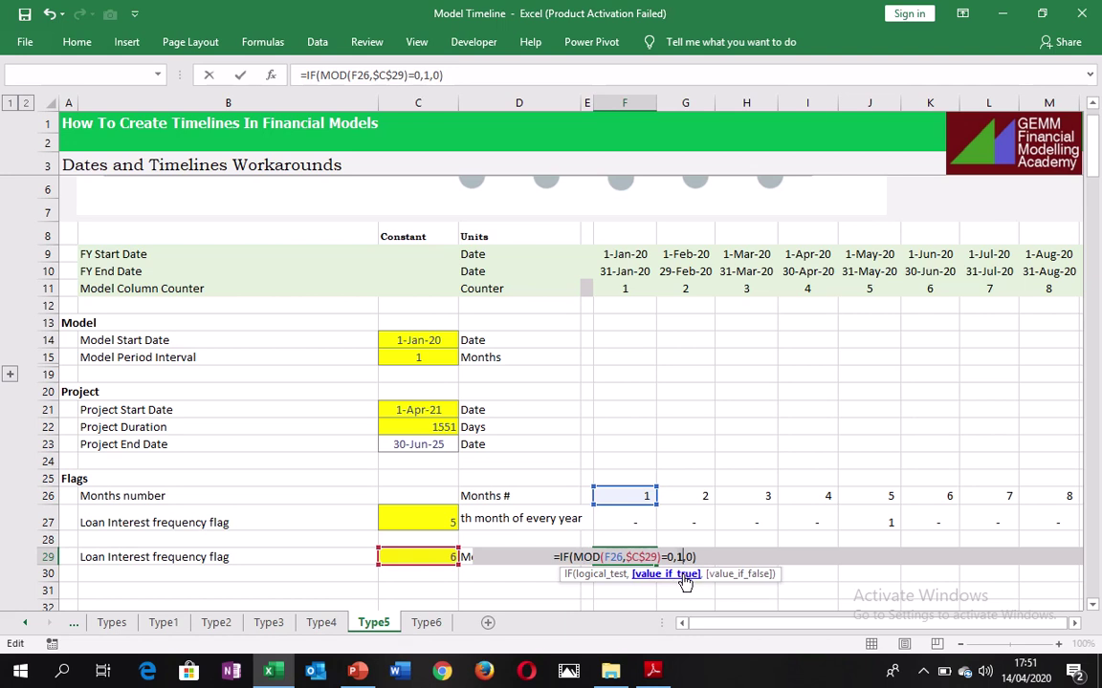
pyautogui.click(713, 579)
pyautogui.hotkey('ctrl', 'Return')
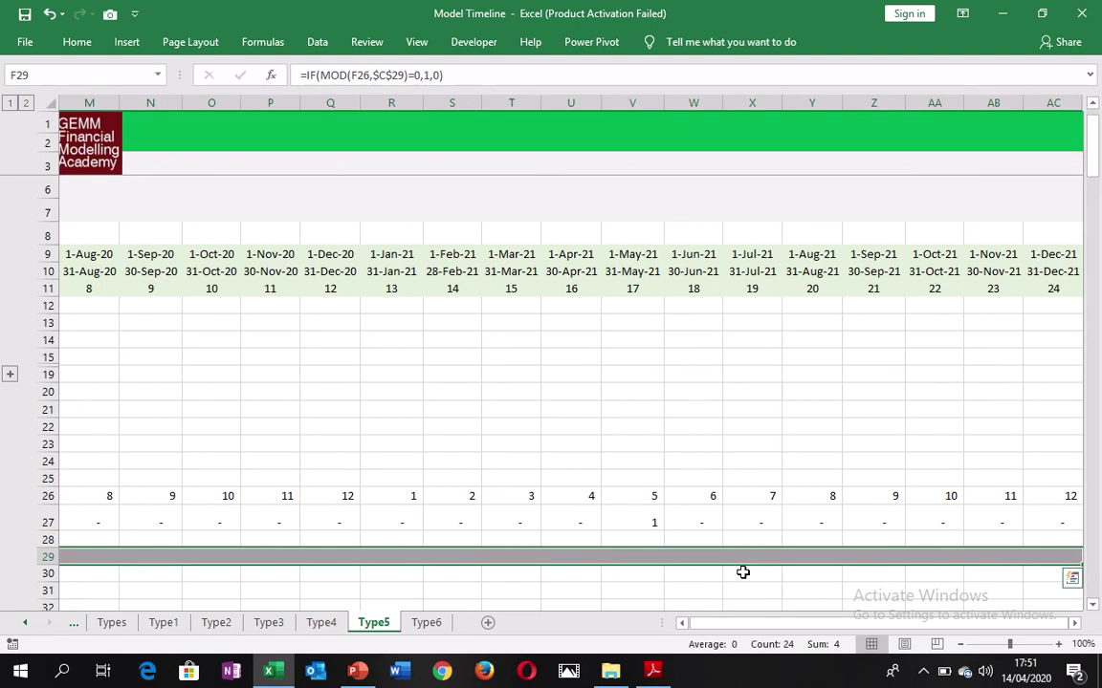
# Fill the F29 flag formula across row 29 of the timeline through AC29.
pyautogui.hotkey('ctrl', 'r')
pyautogui.press('Left')
pyautogui.press('Left')
pyautogui.press('Left')
pyautogui.press('Left')
pyautogui.press('Left')
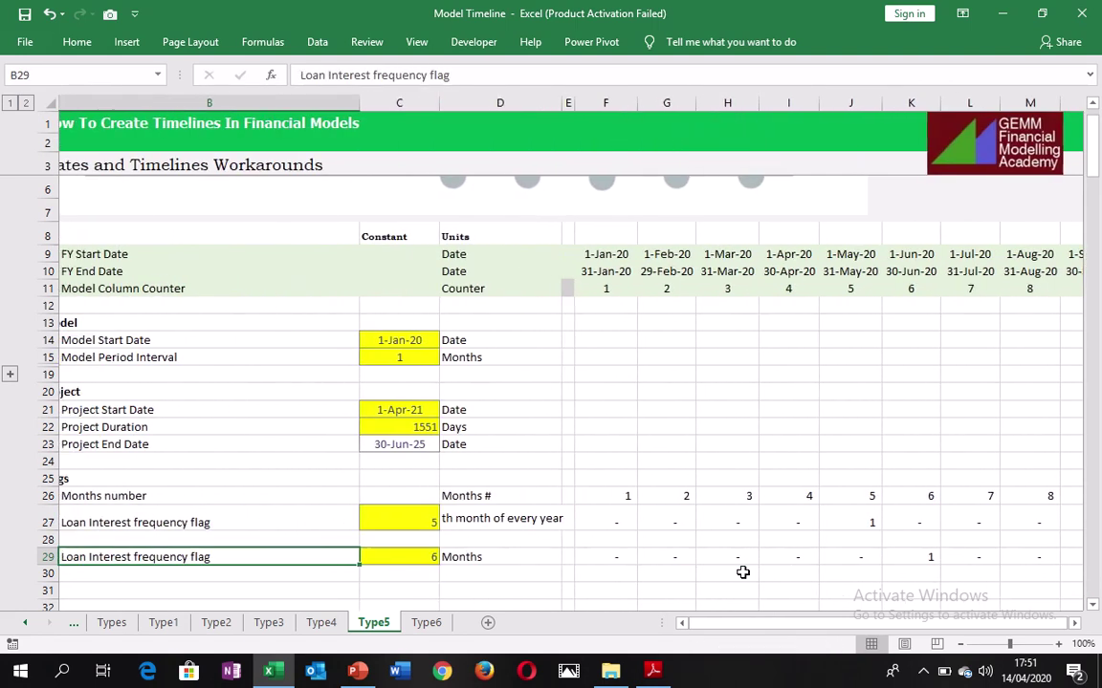
# Check the row 29 flags against the month numbers through December 2021 for the 6-month interval.
pyautogui.press('Right')
pyautogui.press('Right')
pyautogui.press('Right')
pyautogui.press('Right')
pyautogui.press('Right')
pyautogui.press('Right')
pyautogui.press('Right')
pyautogui.press('Right')
pyautogui.press('Right')
pyautogui.press('Right')
pyautogui.press('Right')
pyautogui.press('Right')
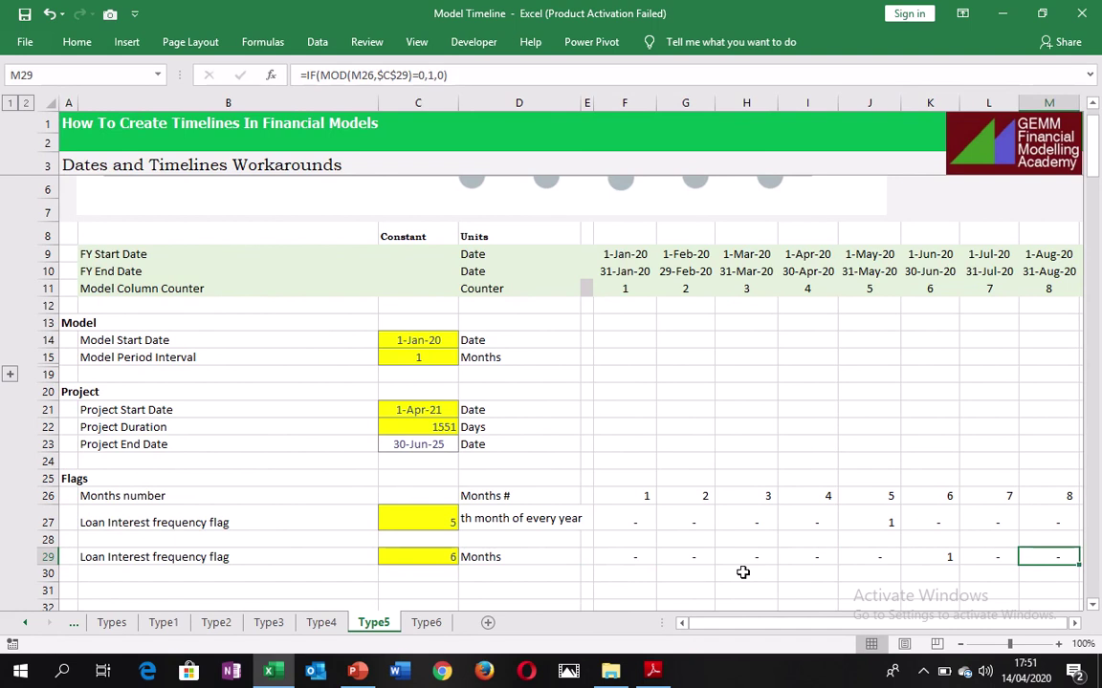
pyautogui.press('Right')
pyautogui.press('Left')
pyautogui.press('Left')
pyautogui.press('Left')
pyautogui.press('Right')
pyautogui.press('Right')
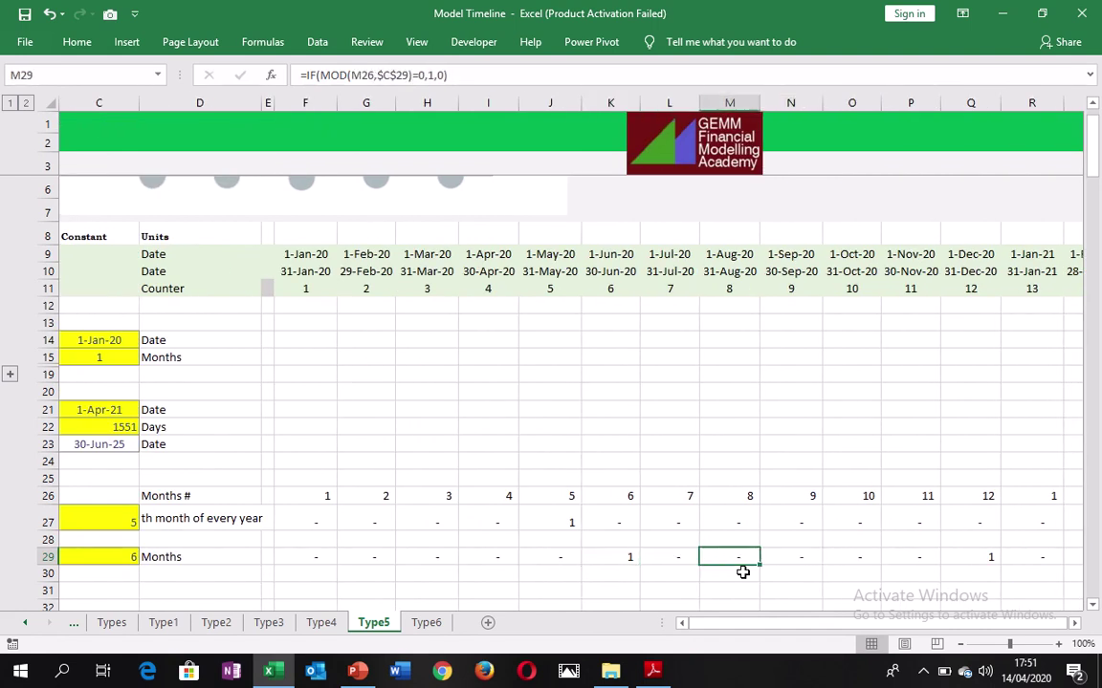
pyautogui.press('Right')
pyautogui.press('Right')
pyautogui.press('Right')
pyautogui.press('Right')
pyautogui.press('Right')
pyautogui.press('Right')
pyautogui.press('Right')
pyautogui.press('Right')
pyautogui.press('Right')
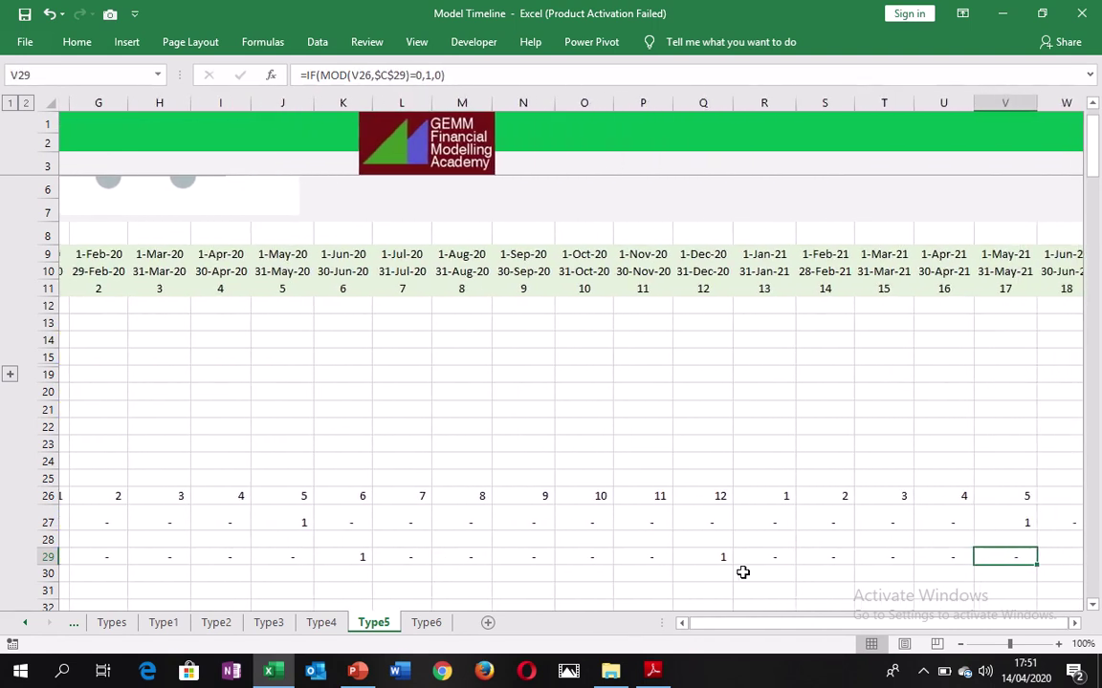
pyautogui.press('Right')
pyautogui.press('Right')
pyautogui.press('Right')
pyautogui.press('Right')
pyautogui.press('Right')
pyautogui.press('Right')
pyautogui.press('Right')
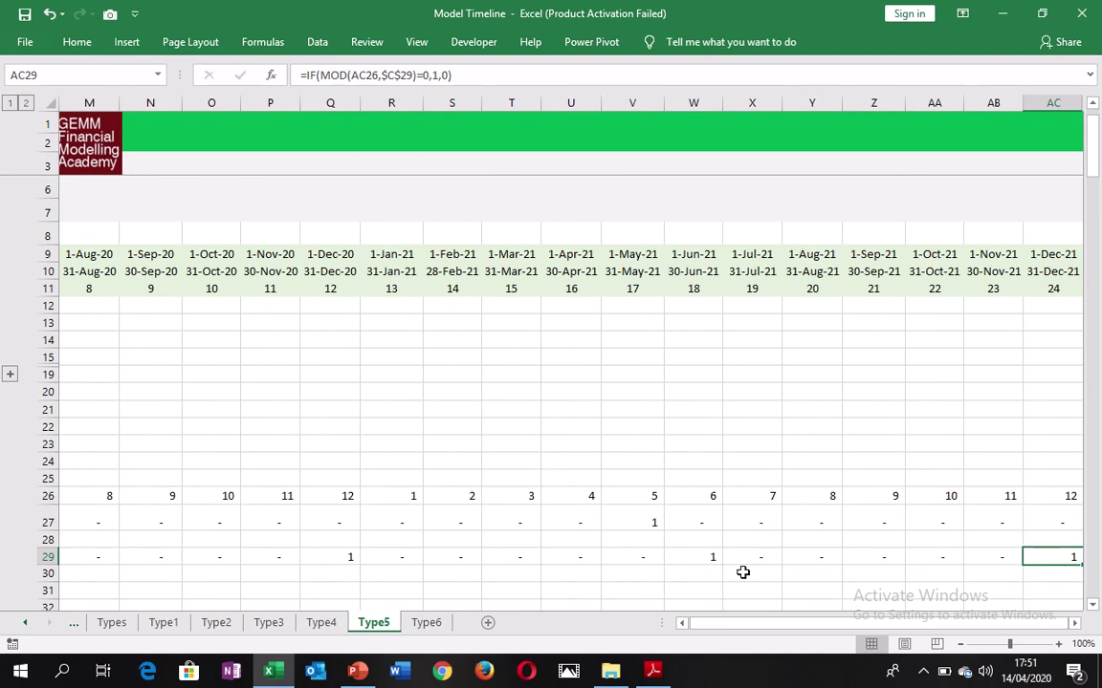
# Set the second Loan Interest frequency flag constant in C29 to 3 months.
pyautogui.press('Left')
pyautogui.press('Left')
pyautogui.press('Left')
pyautogui.press('Left')
pyautogui.press('Left')
pyautogui.press('Left')
pyautogui.press('Left')
pyautogui.press('Left')
pyautogui.press('Left')
pyautogui.press('Left')
pyautogui.press('Left')
pyautogui.press('Left')
pyautogui.press('Left')
pyautogui.press('Left')
pyautogui.press('Left')
pyautogui.press('Left')
pyautogui.press('Left')
pyautogui.press('Left')
pyautogui.press('Left')
pyautogui.press('Left')
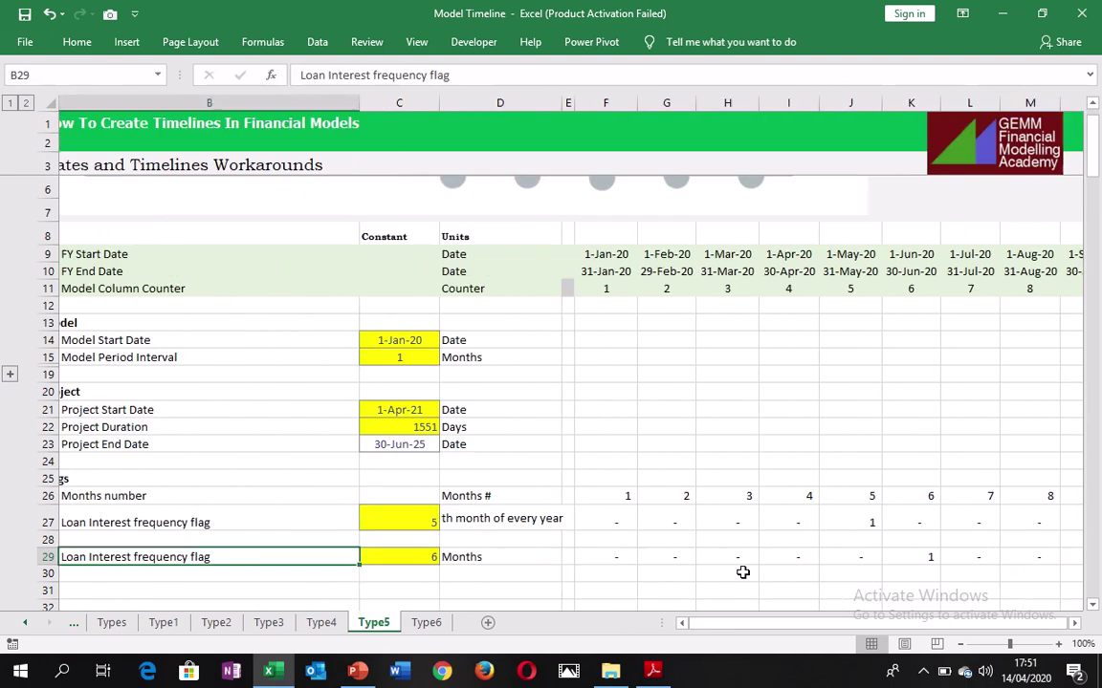
pyautogui.press('Right')
pyautogui.press('Right')
pyautogui.press('Right')
pyautogui.press('Left')
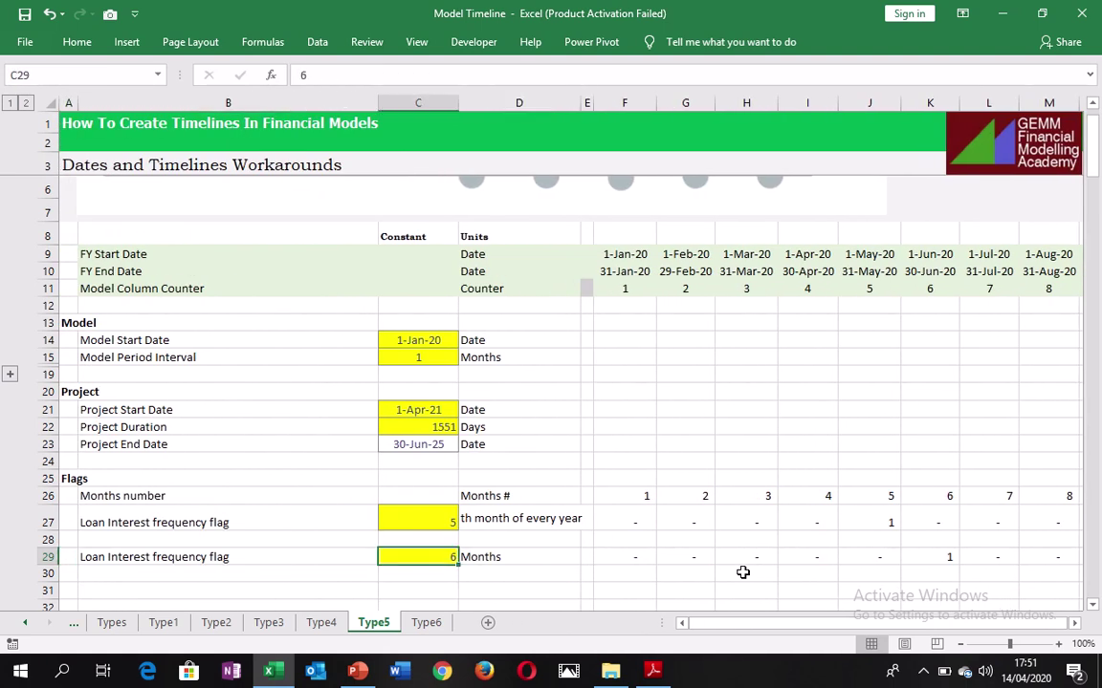
pyautogui.write('3')
pyautogui.press('Return')
# Examine where the row 29 flags fall for the 3-month interval, from January 2020 to March 2021.
pyautogui.press('Up')
pyautogui.press('Right')
pyautogui.press('Right')
pyautogui.press('Right')
pyautogui.press('Right')
pyautogui.press('Left')
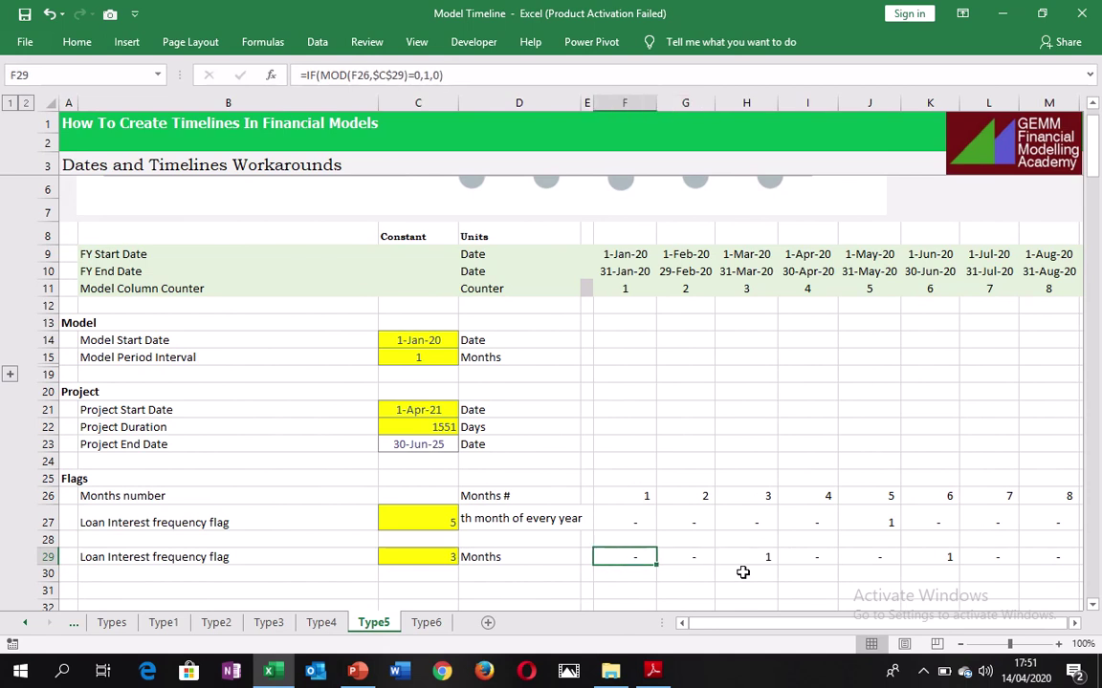
pyautogui.press('Right')
pyautogui.press('Right')
pyautogui.press('Right')
pyautogui.press('Right')
pyautogui.press('Right')
pyautogui.press('Right')
pyautogui.press('Right')
pyautogui.press('Right')
pyautogui.press('Right')
pyautogui.press('Right')
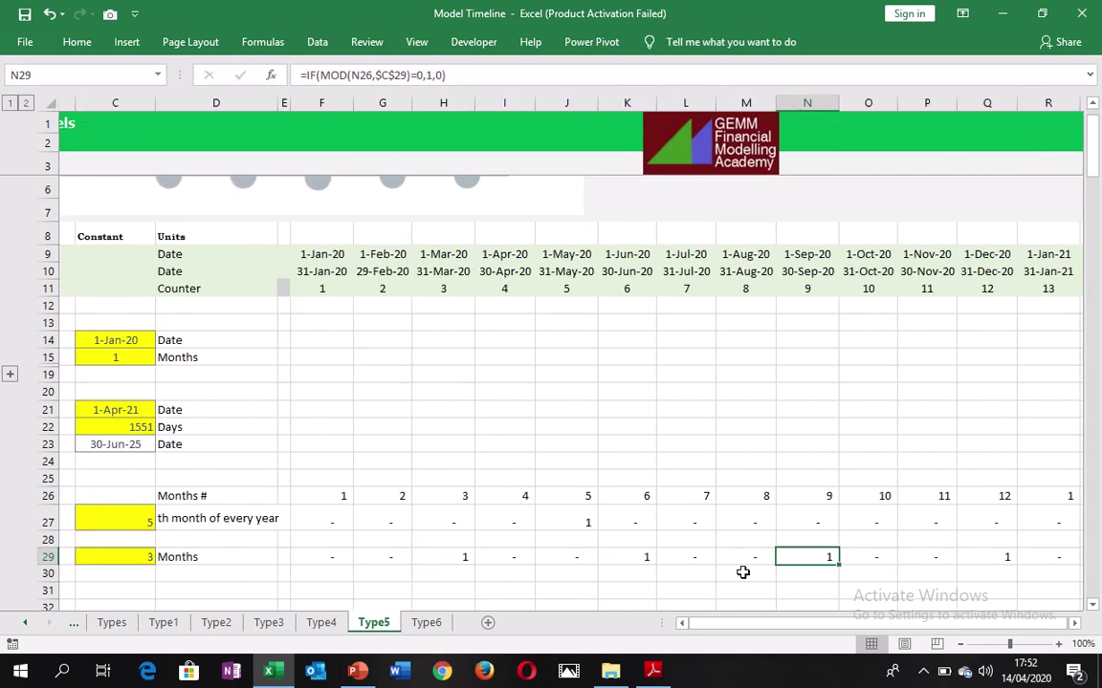
pyautogui.press('Right')
pyautogui.press('Right')
pyautogui.press('Right')
pyautogui.press('Right')
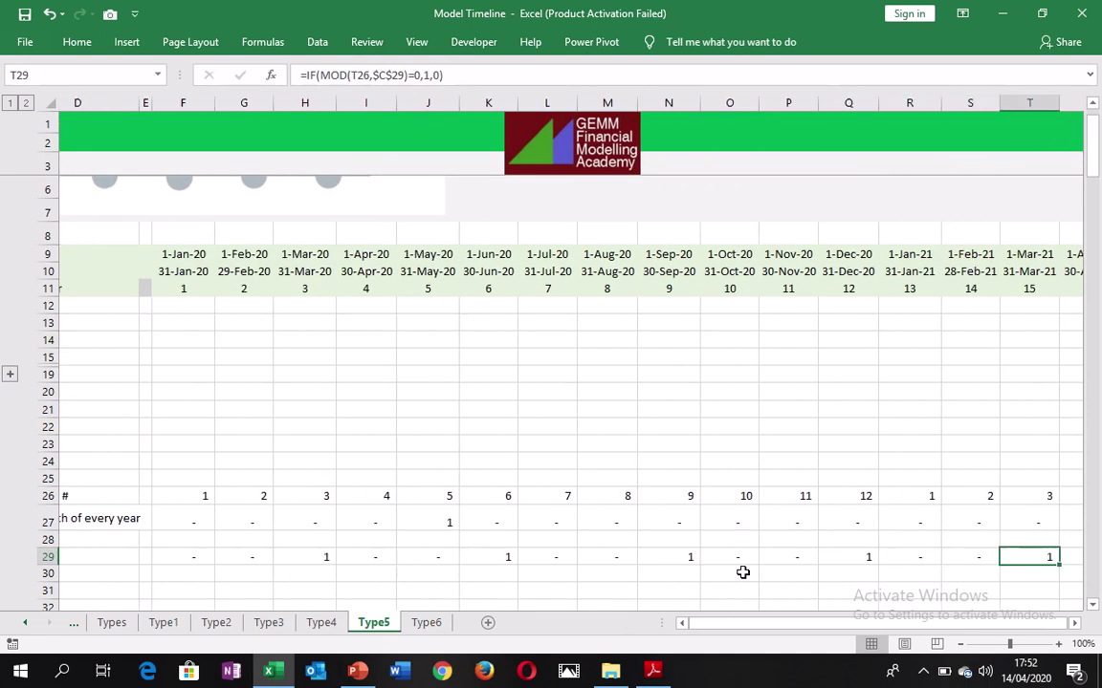
# Set the second Loan Interest frequency flag constant in C29 to 2 months.
pyautogui.press('Left')
pyautogui.press('Left')
pyautogui.press('Left')
pyautogui.press('Left')
pyautogui.press('Left')
pyautogui.press('Left')
pyautogui.press('Left')
pyautogui.press('Left')
pyautogui.press('Left')
pyautogui.press('Left')
pyautogui.press('Left')
pyautogui.press('Left')
pyautogui.press('Left')
pyautogui.press('Left')
pyautogui.press('Left')
pyautogui.press('Left')
pyautogui.press('Left')
pyautogui.press('Left')
pyautogui.press('Left')
pyautogui.press('Left')
pyautogui.press('Left')
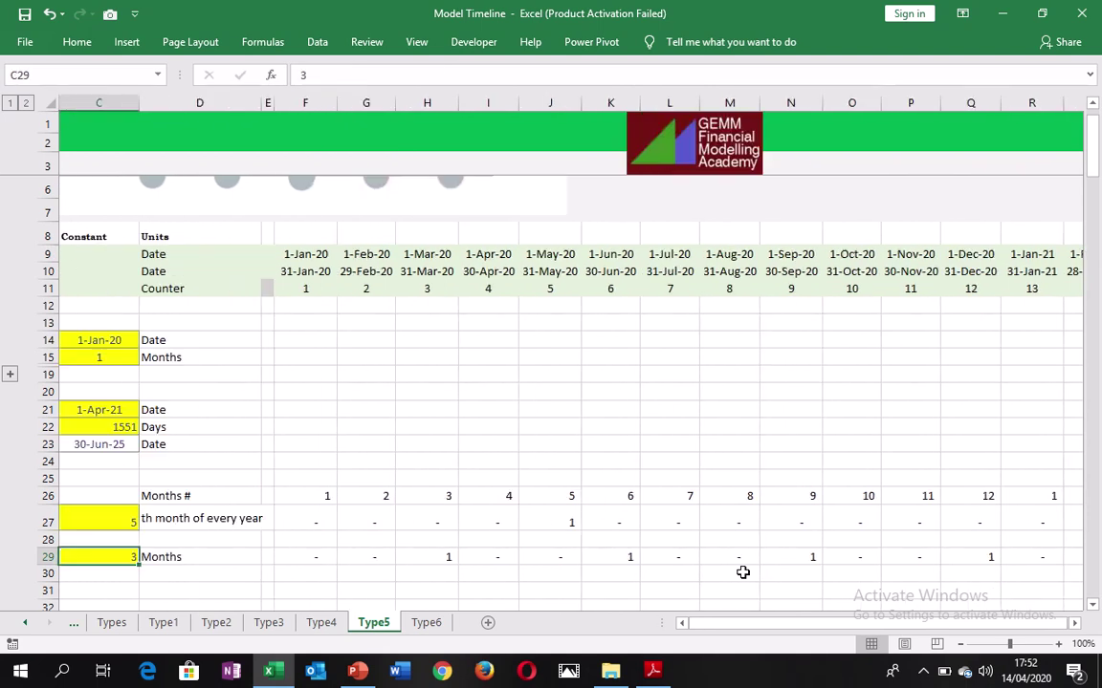
pyautogui.press('Right')
pyautogui.press('Right')
pyautogui.press('Right')
pyautogui.press('Left')
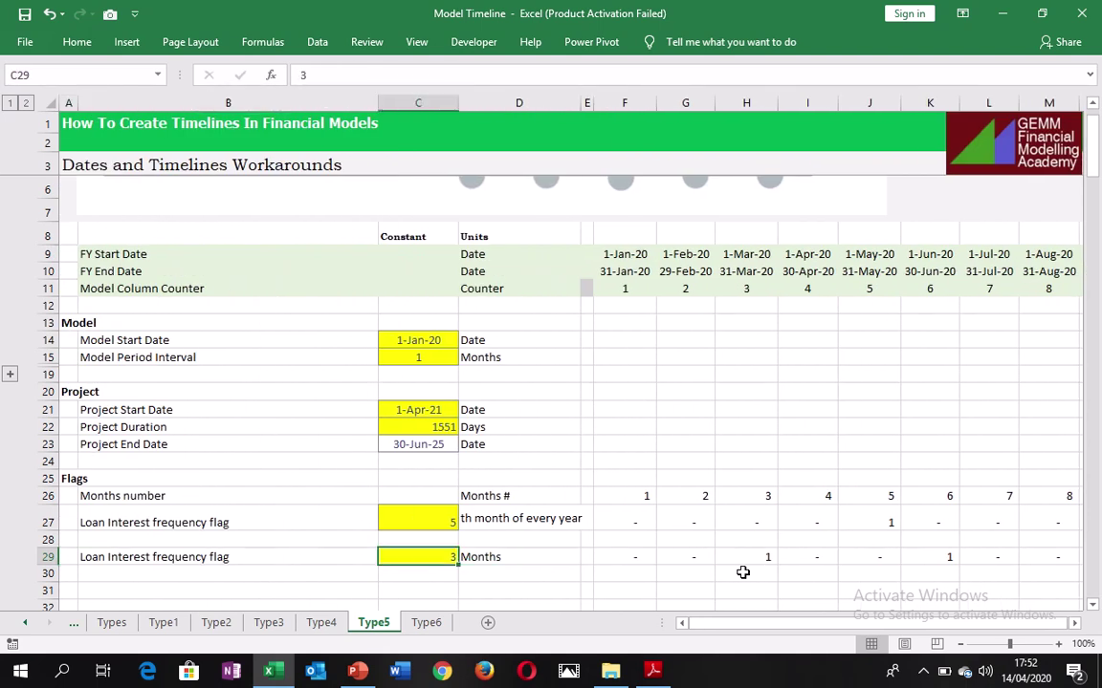
pyautogui.write('2')
pyautogui.press('Return')
# Examine where the row 29 flags fall for the 2-month interval, from January 2020 to August 2021.
pyautogui.press('Right')
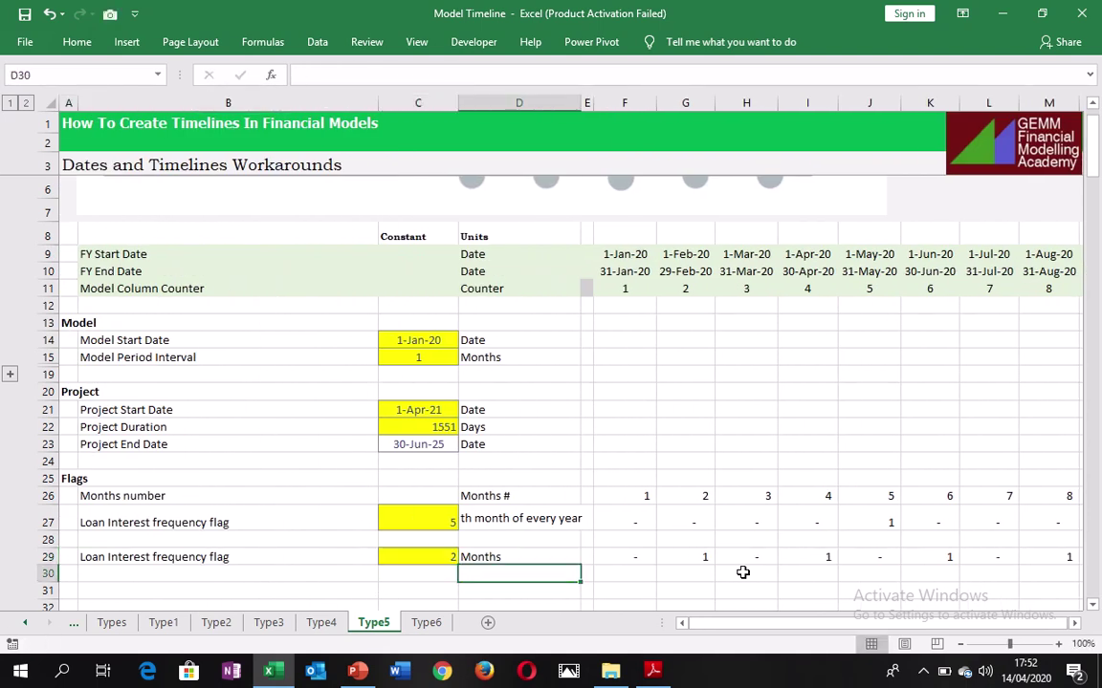
pyautogui.press('Up')
pyautogui.press('Right')
pyautogui.press('Right')
pyautogui.press('Right')
pyautogui.press('Right')
pyautogui.press('Right')
pyautogui.press('Right')
pyautogui.press('Right')
pyautogui.press('Right')
pyautogui.press('Right')
pyautogui.press('Right')
pyautogui.press('Right')
pyautogui.press('Right')
pyautogui.press('Right')
pyautogui.press('Right')
pyautogui.press('Right')
pyautogui.press('Right')
pyautogui.press('Right')
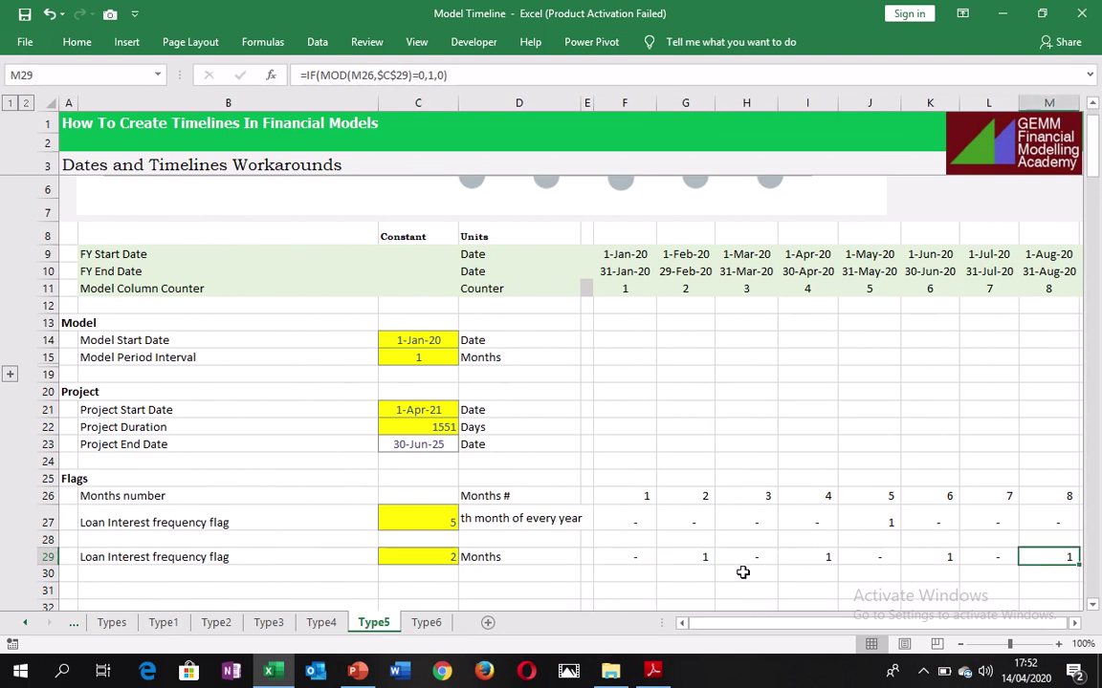
pyautogui.press('Right')
pyautogui.press('Right')
pyautogui.press('Right')
pyautogui.press('Right')
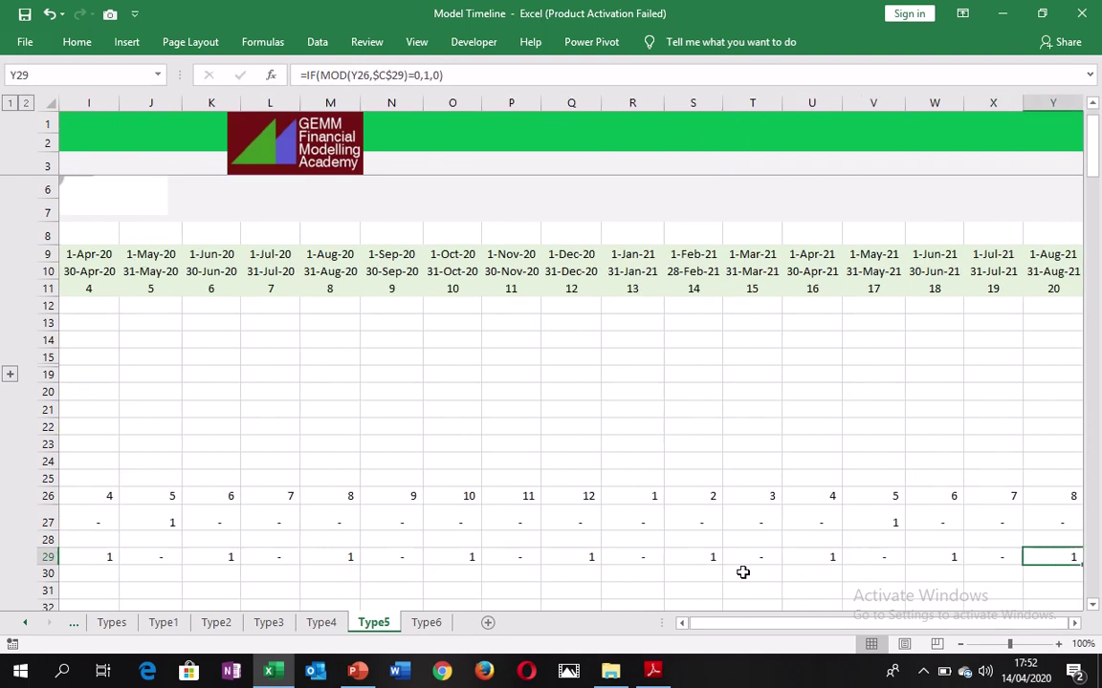
pyautogui.press('Left')
pyautogui.press('Left')
pyautogui.press('Left')
pyautogui.press('Left')
pyautogui.press('Left')
pyautogui.press('Left')
pyautogui.press('Left')
pyautogui.press('Left')
pyautogui.press('Left')
pyautogui.press('Left')
pyautogui.press('Left')
pyautogui.press('Left')
pyautogui.press('Left')
pyautogui.press('Left')
pyautogui.press('Left')
pyautogui.press('Left')
pyautogui.press('Left')
pyautogui.press('Left')
pyautogui.press('Left')
pyautogui.press('Left')
pyautogui.press('Left')
pyautogui.press('Left')
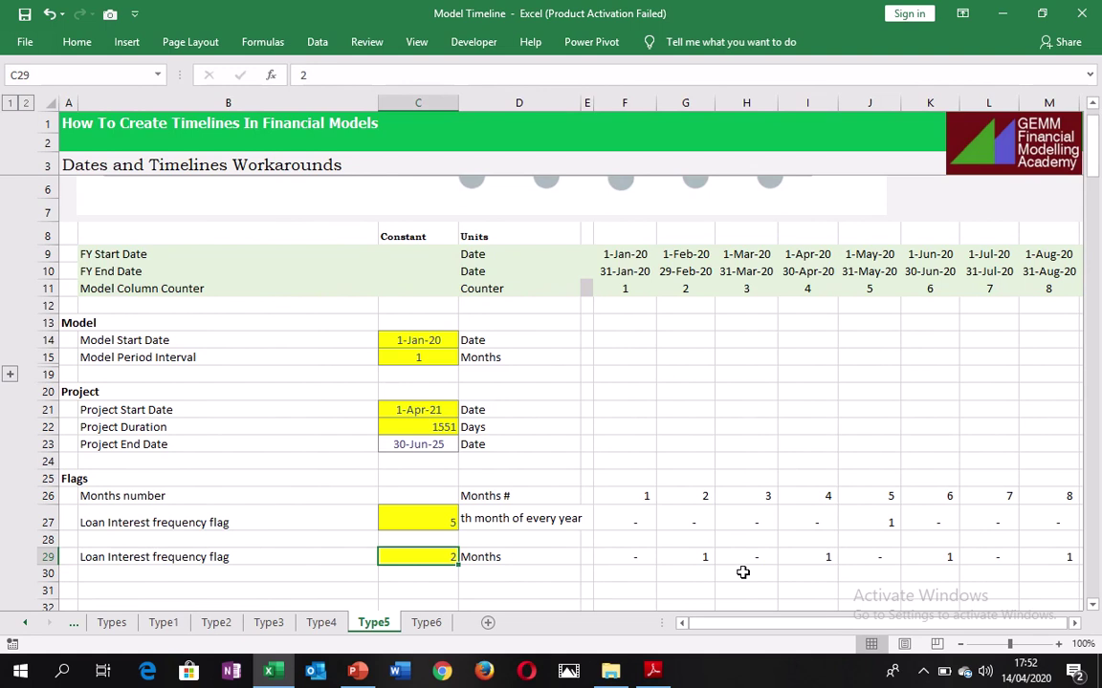
# Set the second Loan Interest frequency flag constant in C29 to 12 months.
pyautogui.write('1')
pyautogui.press('Return')
pyautogui.press('Up')
pyautogui.write('12')
pyautogui.press('Right')
# Check the row 29 flags against the month numbers through December 2021 for the 12-month interval.
pyautogui.press('Right')
pyautogui.press('Right')
pyautogui.press('Right')
pyautogui.press('Right')
pyautogui.press('Right')
pyautogui.press('Right')
pyautogui.press('Right')
pyautogui.press('Right')
pyautogui.press('Right')
pyautogui.press('Right')
pyautogui.press('Right')
pyautogui.press('Right')
pyautogui.press('Right')
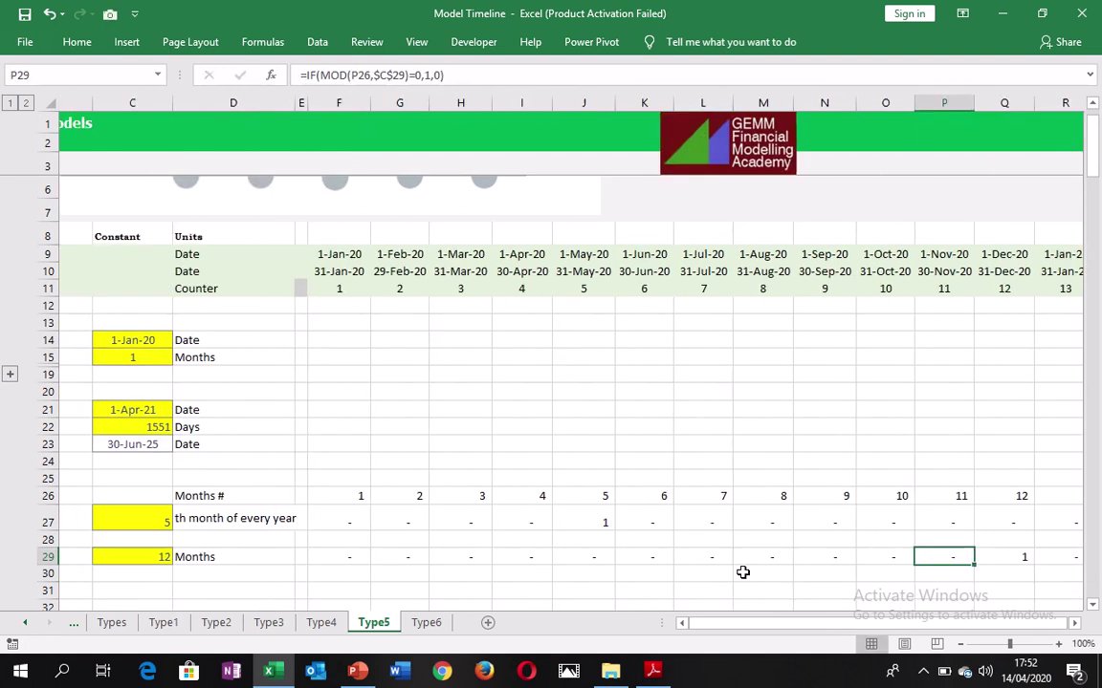
pyautogui.press('Right')
pyautogui.press('Right')
pyautogui.press('Right')
pyautogui.press('Right')
pyautogui.press('Right')
pyautogui.press('Right')
pyautogui.press('Right')
pyautogui.press('Right')
pyautogui.press('Right')
pyautogui.press('Right')
pyautogui.press('Right')
pyautogui.press('Right')
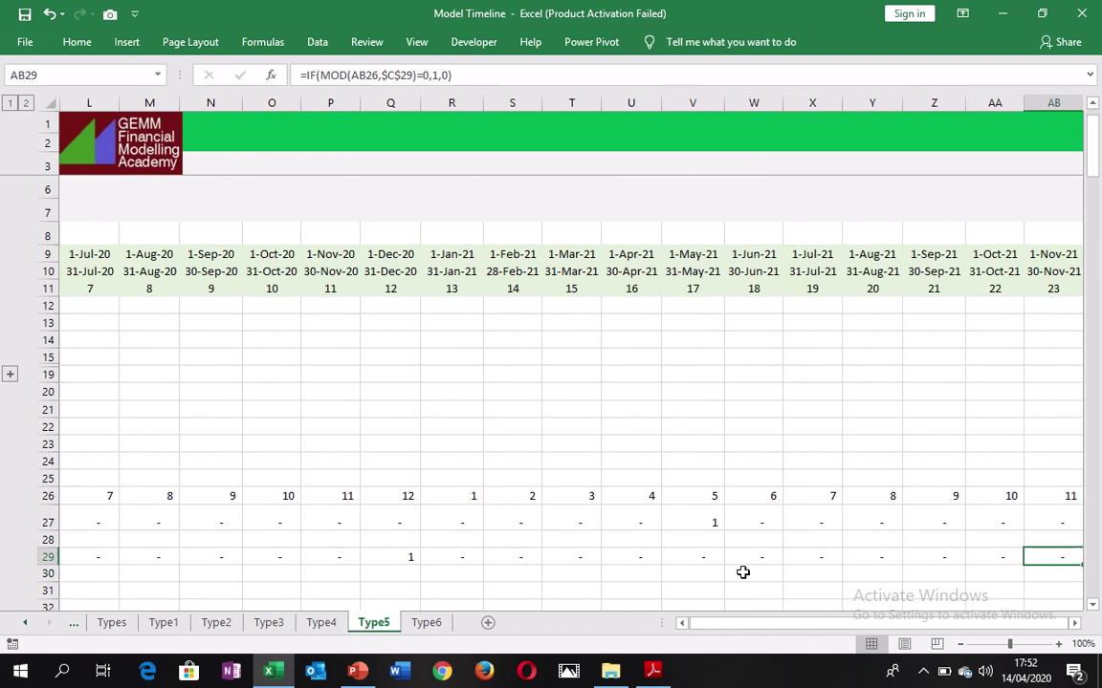
pyautogui.press('Left')
pyautogui.press('Left')
pyautogui.press('Left')
pyautogui.press('Left')
pyautogui.press('Left')
pyautogui.press('Left')
pyautogui.press('Left')
pyautogui.press('Left')
pyautogui.press('Left')
pyautogui.press('Left')
pyautogui.press('Left')
pyautogui.press('Left')
pyautogui.press('Left')
pyautogui.press('Left')
pyautogui.press('Left')
pyautogui.press('Left')
pyautogui.press('Left')
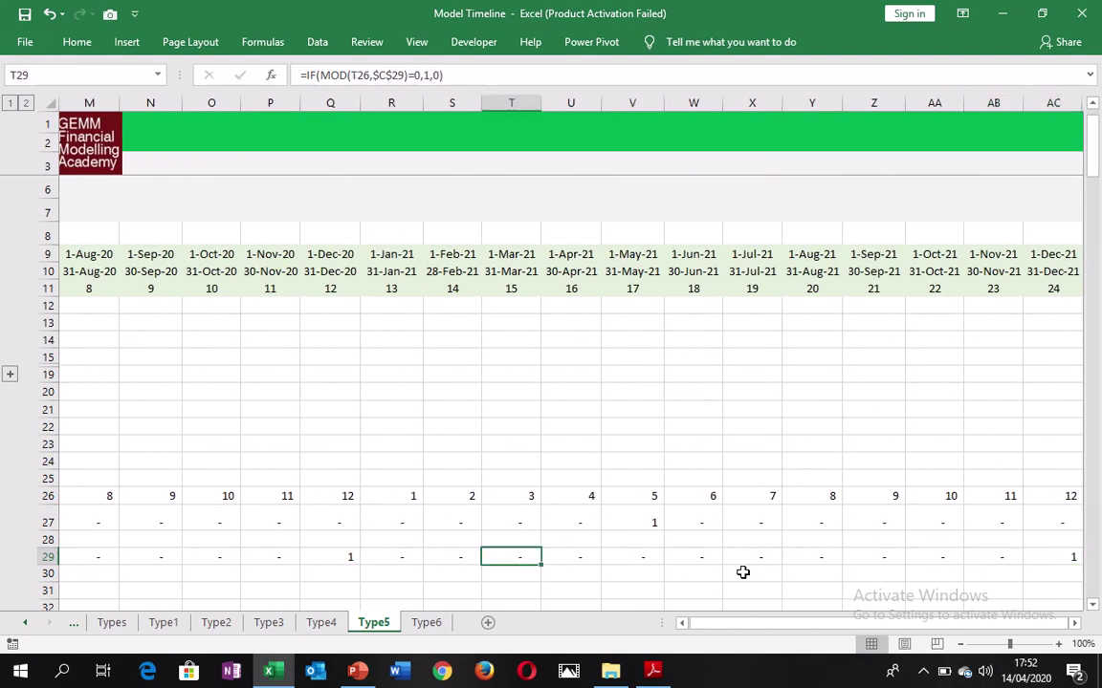
pyautogui.press('Left')
pyautogui.press('Left')
pyautogui.press('Left')
pyautogui.press('Left')
pyautogui.press('Left')
pyautogui.press('Left')
pyautogui.press('Left')
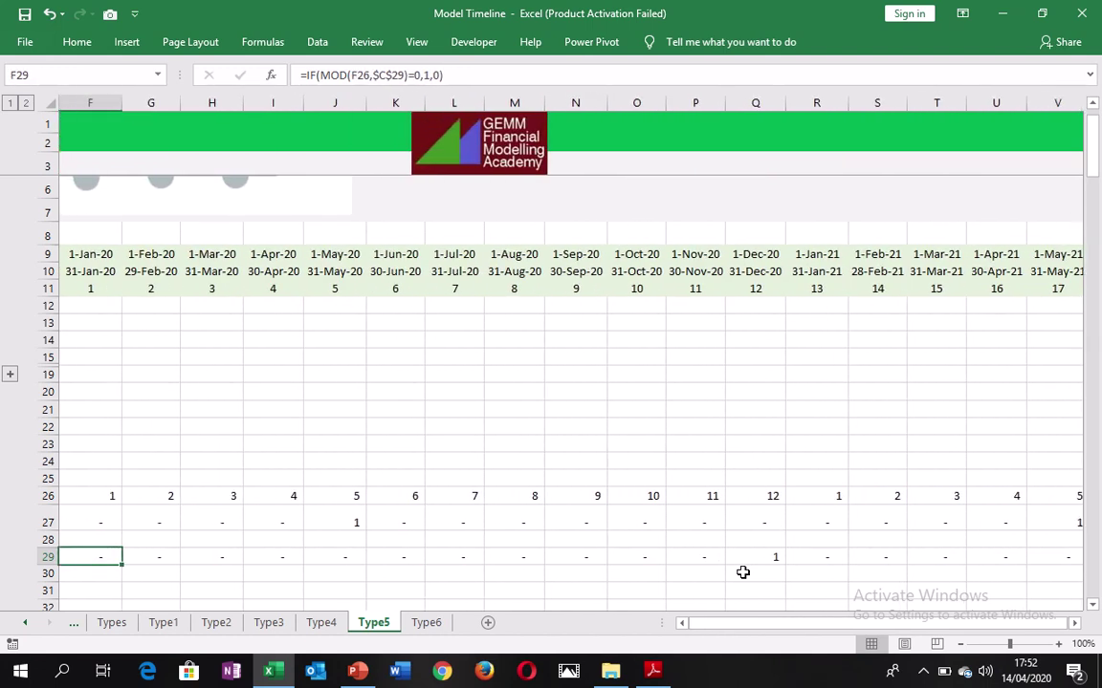
pyautogui.press('Left')
pyautogui.press('Left')
pyautogui.press('Left')
pyautogui.press('Left')
pyautogui.press('Right')
pyautogui.press('Right')
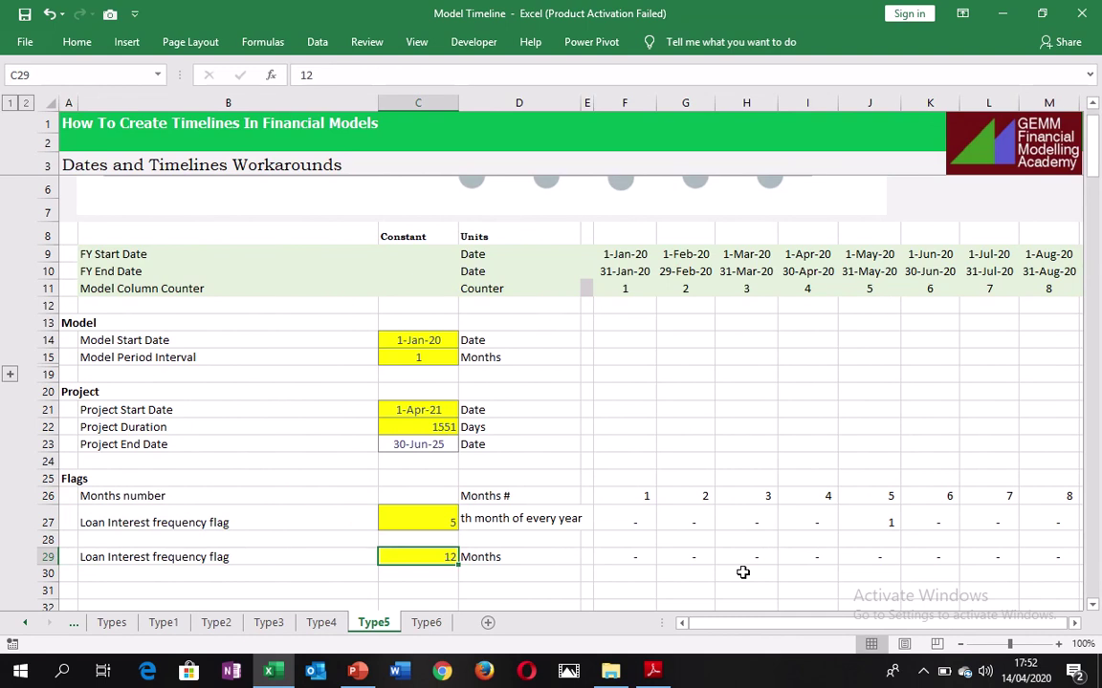
# Review the Type 5 recurring event diagram and the timeline header rows above the flags.
pyautogui.press('Up')
pyautogui.press('Up')
pyautogui.press('Up')
pyautogui.press('Up')
pyautogui.press('Up')
pyautogui.press('Up')
pyautogui.press('Up')
pyautogui.press('Up')
pyautogui.press('Up')
pyautogui.press('Up')
pyautogui.press('Up')
pyautogui.press('Up')
pyautogui.press('Up')
pyautogui.press('Up')
pyautogui.press('Up')
pyautogui.press('Up')
pyautogui.press('Up')
pyautogui.press('Up')
pyautogui.press('Up')
pyautogui.press('Up')
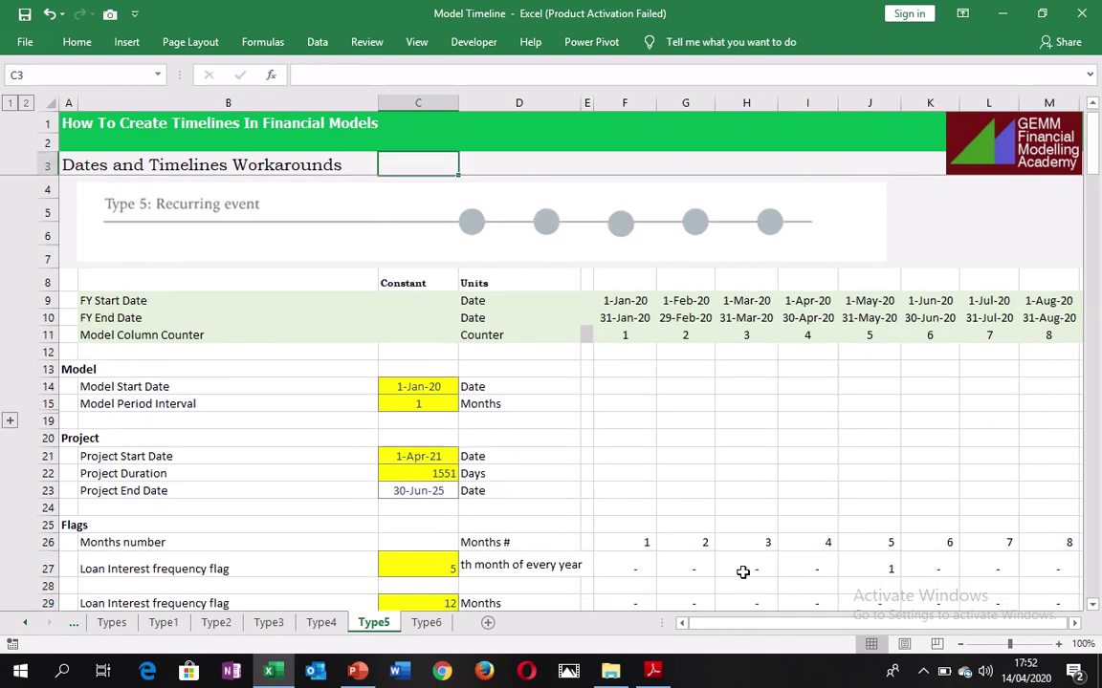
pyautogui.press('Down')
pyautogui.press('Down')
pyautogui.press('Down')
pyautogui.press('Down')
pyautogui.press('Down')
pyautogui.press('Down')
pyautogui.press('Down')
pyautogui.press('Down')
pyautogui.press('Down')
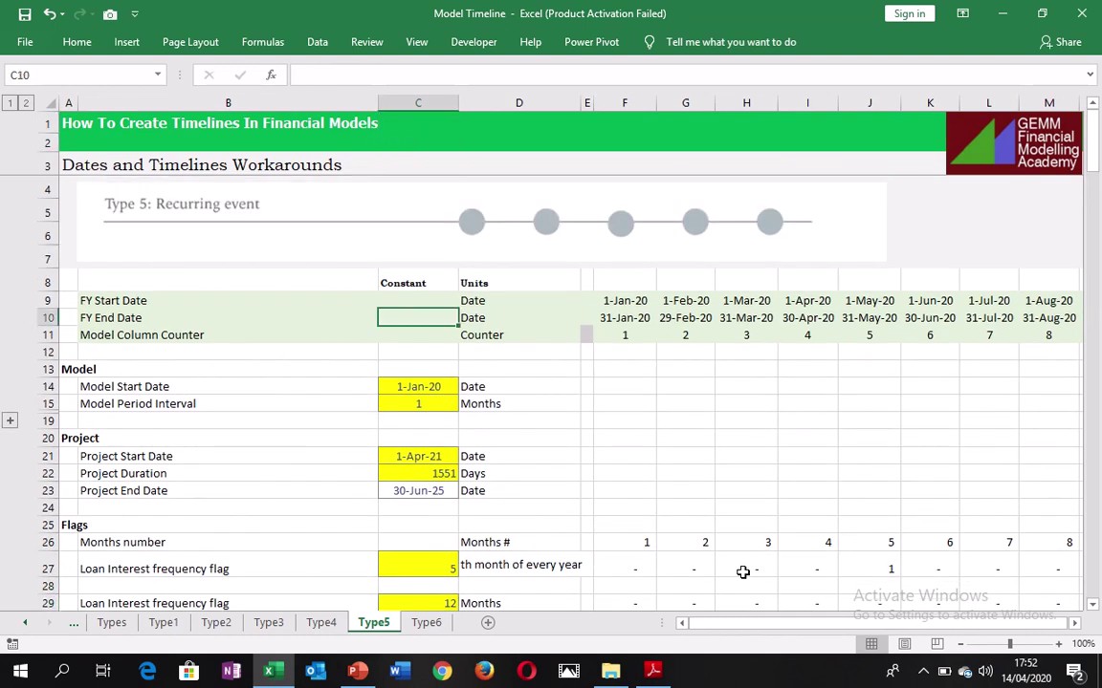